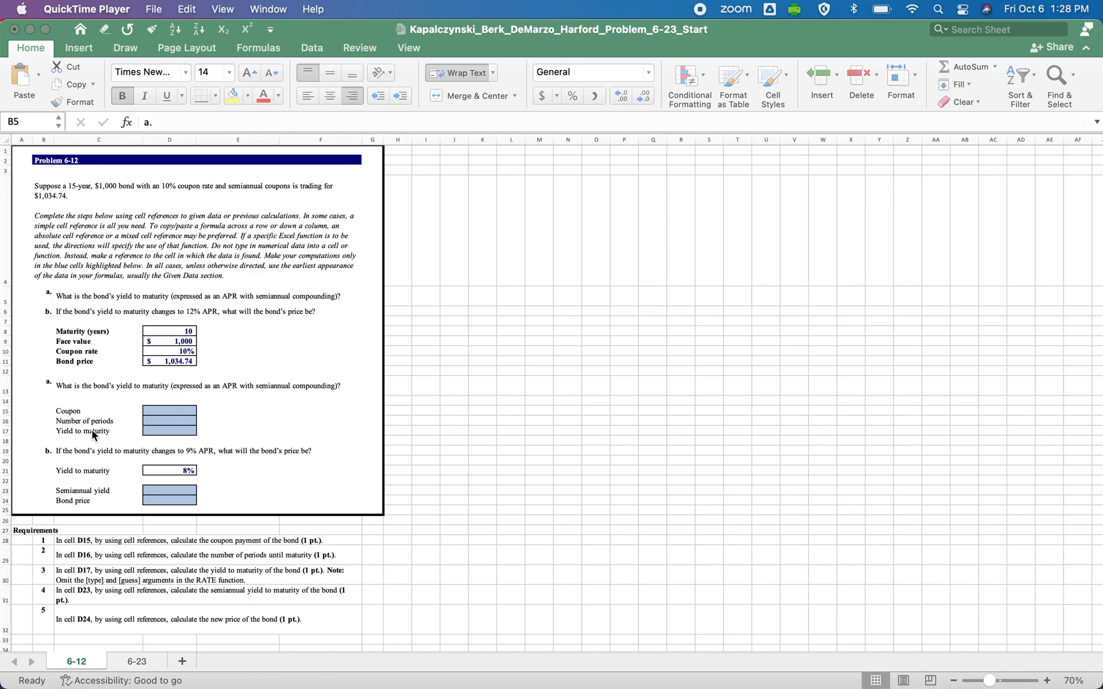
Look over the problem on sheet 6-23 and return to sheet 6-12.
left_click(127, 664)
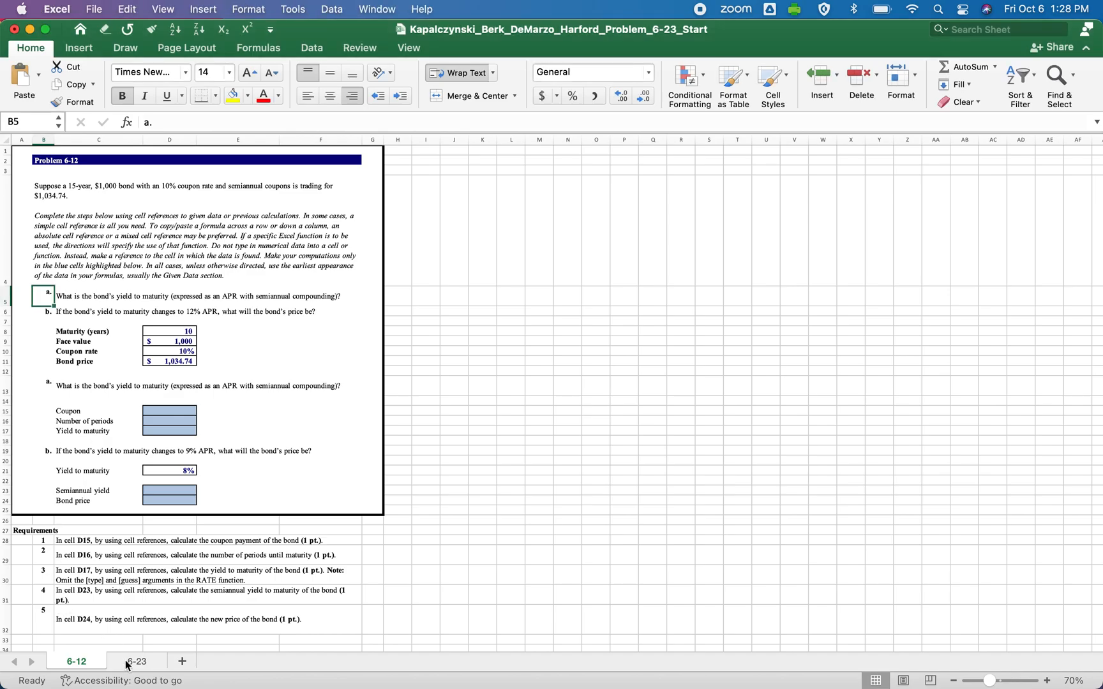
left_click(127, 664)
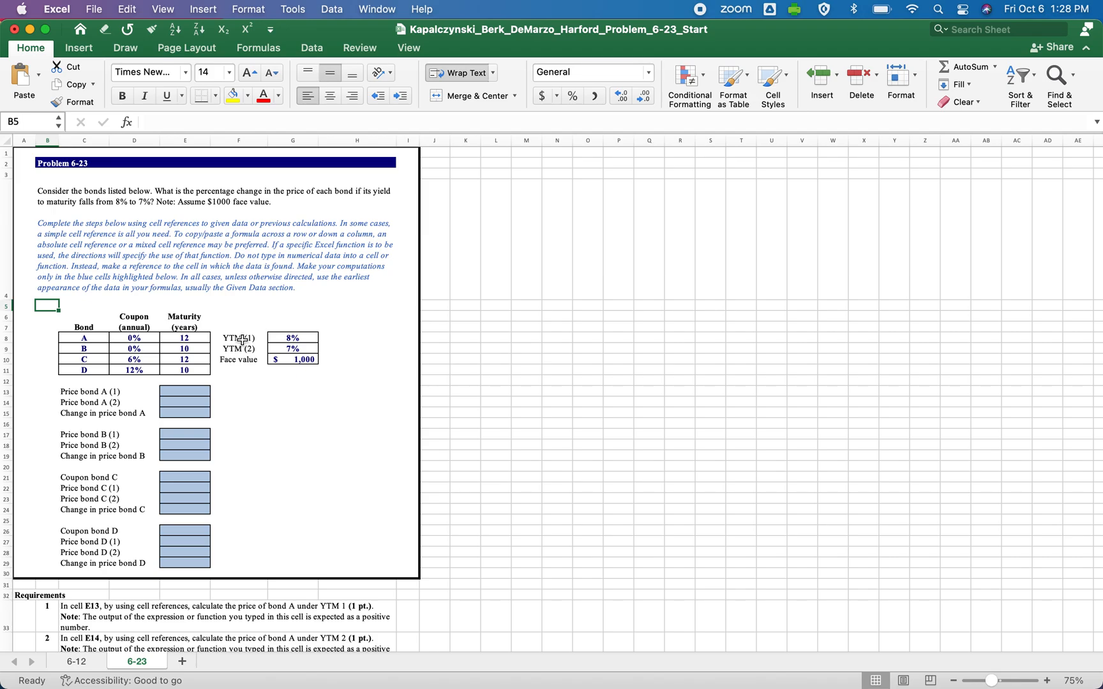
left_click(85, 661)
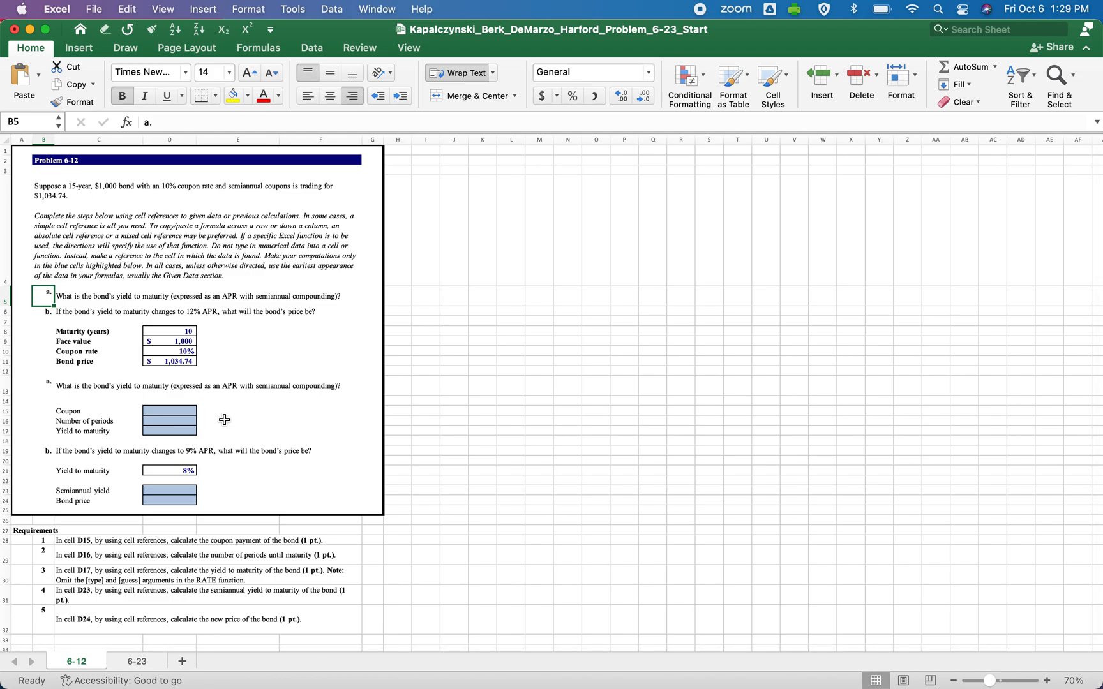
Set the bond's maturity in cell D8 to 15 years.
left_click(164, 333)
type("15")
key("Return")
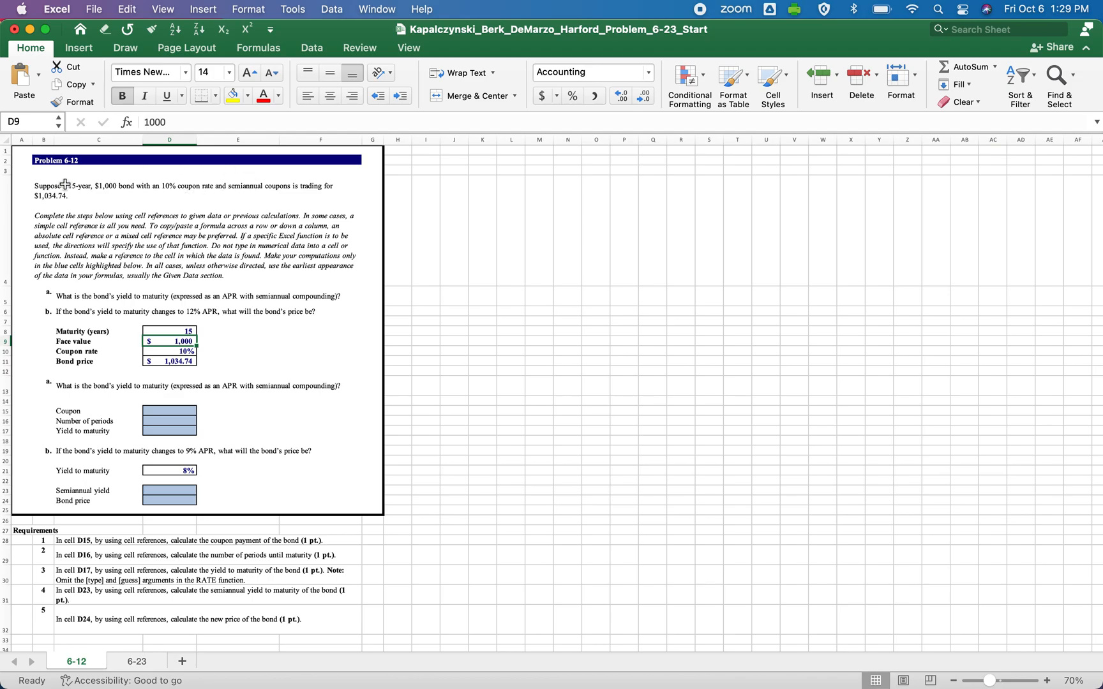
Review the problem statement, the given maturity, face value, coupon rate and bond price, and the yield-to-maturity question in part a.
left_click(47, 198)
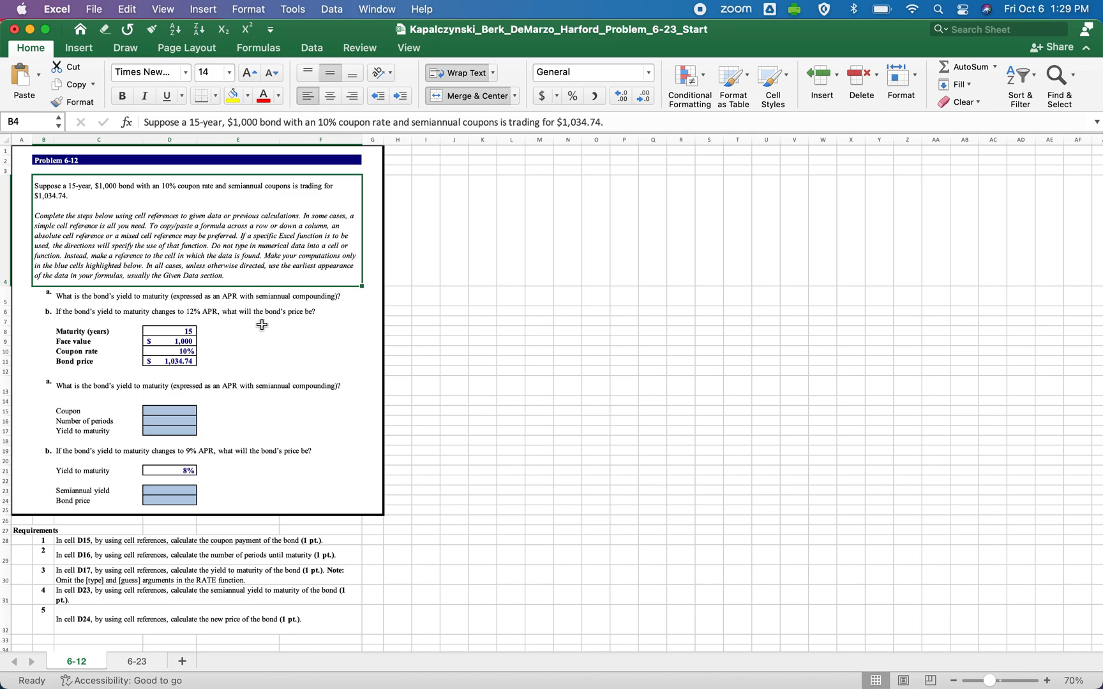
left_click(177, 330)
left_click_drag(176, 339, 177, 359)
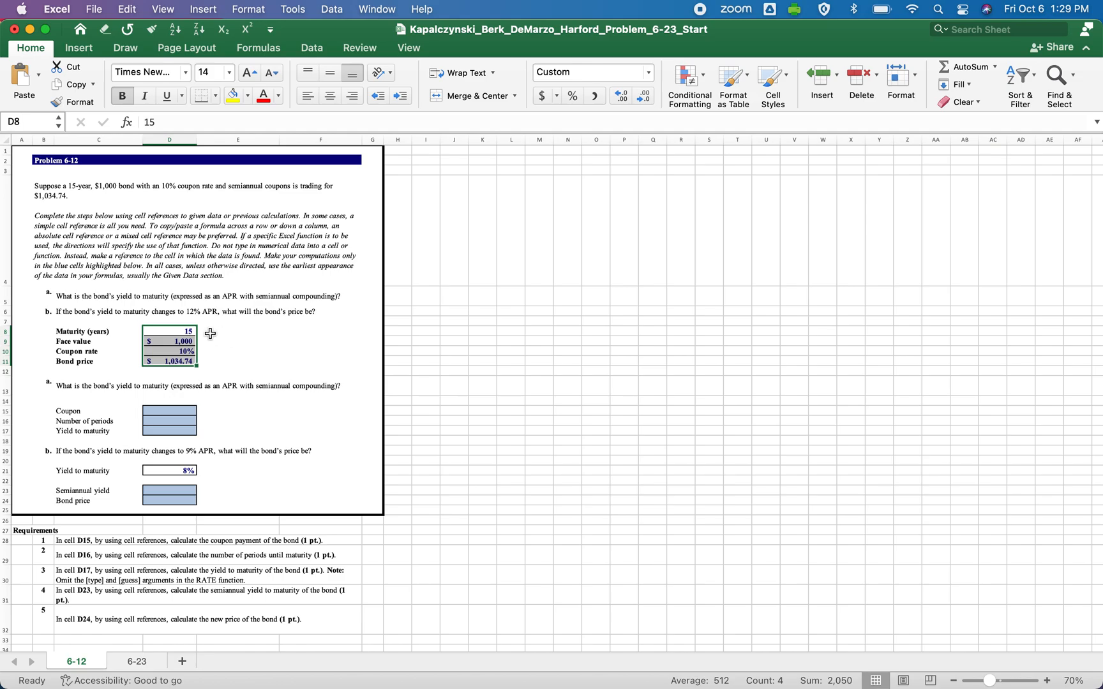
left_click(189, 331)
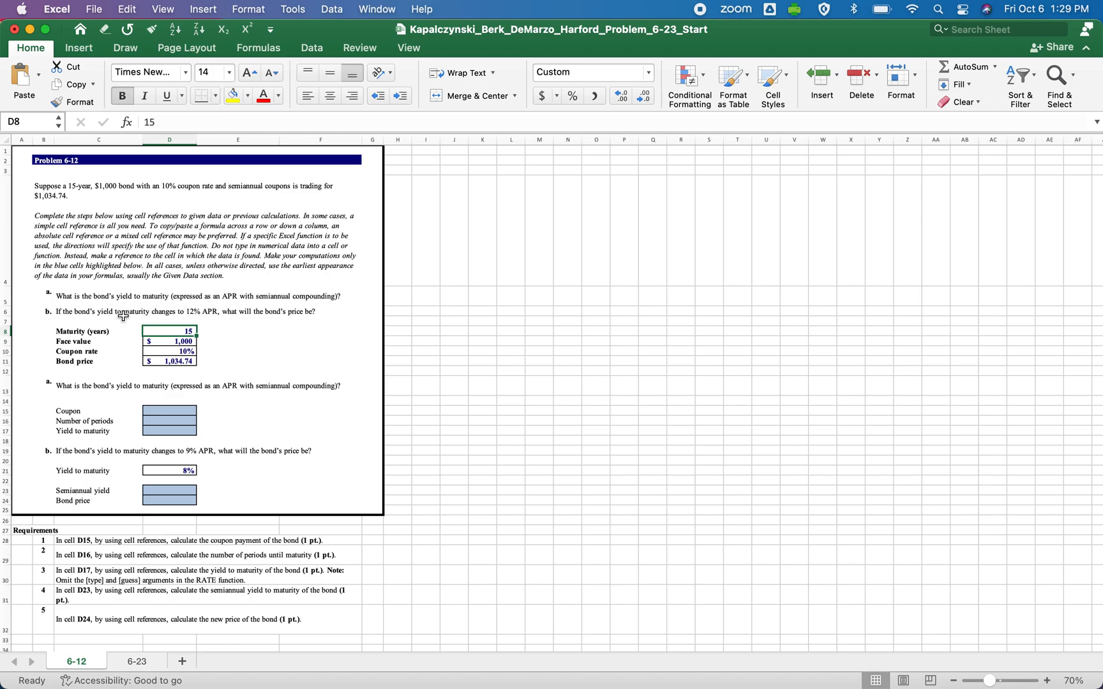
left_click(93, 332)
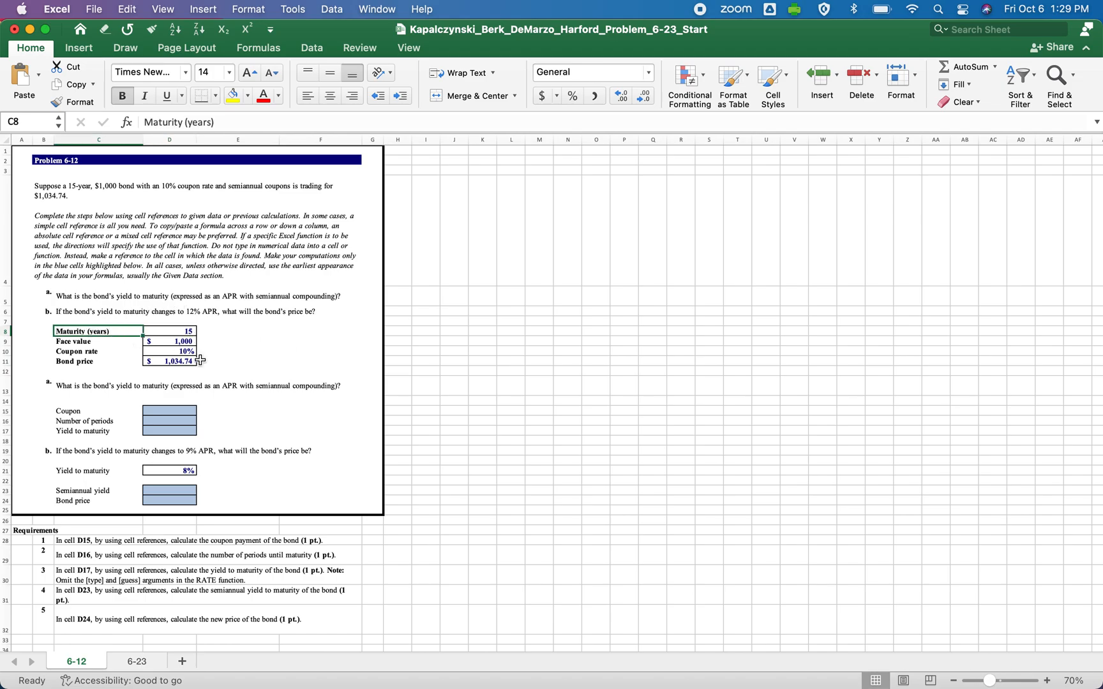
left_click(184, 341)
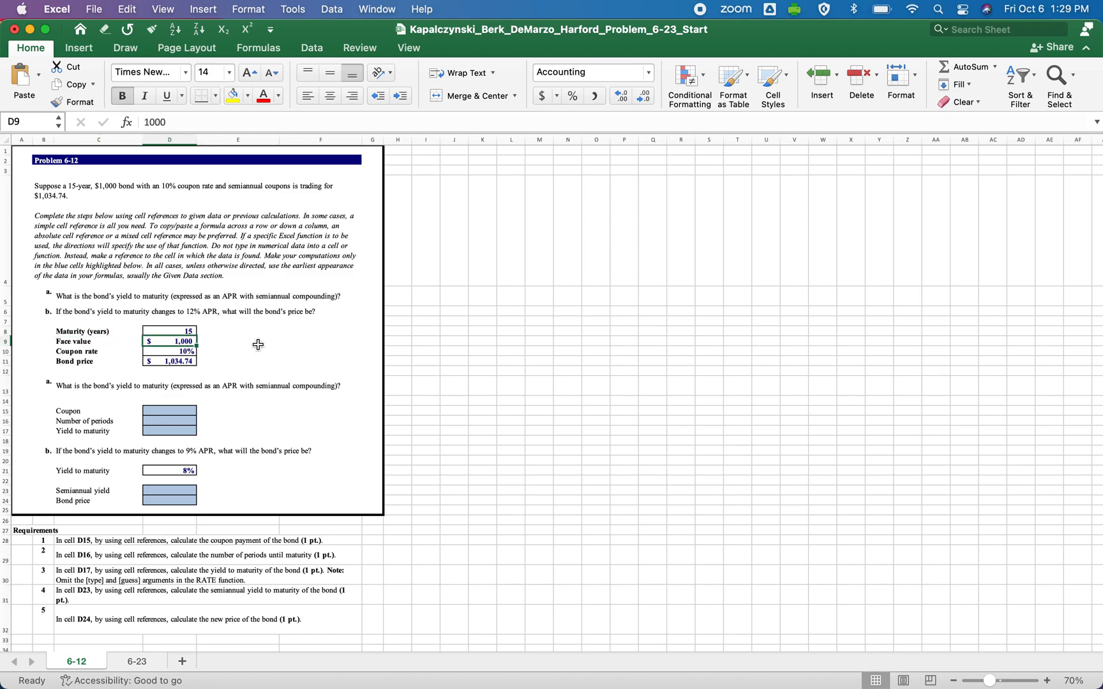
left_click(191, 352)
left_click(188, 362)
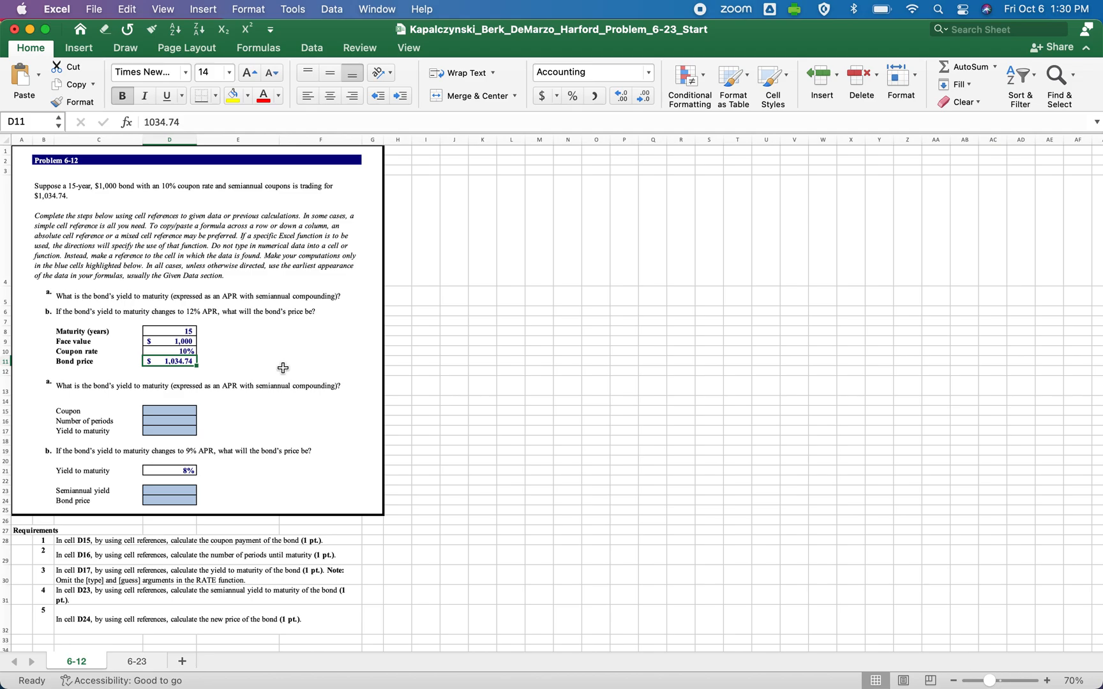
left_click(71, 389)
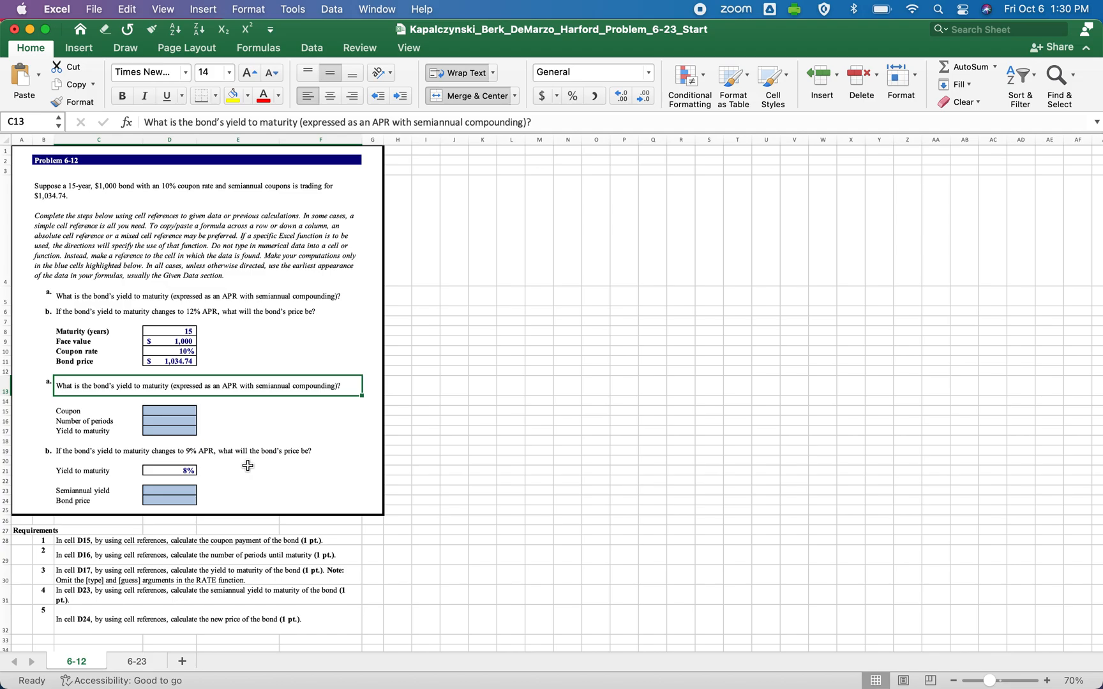
Calculate the semiannual coupon payment in cell D15 with the formula =D10*D9/2.
key("Down")
key("Down")
key("Right")
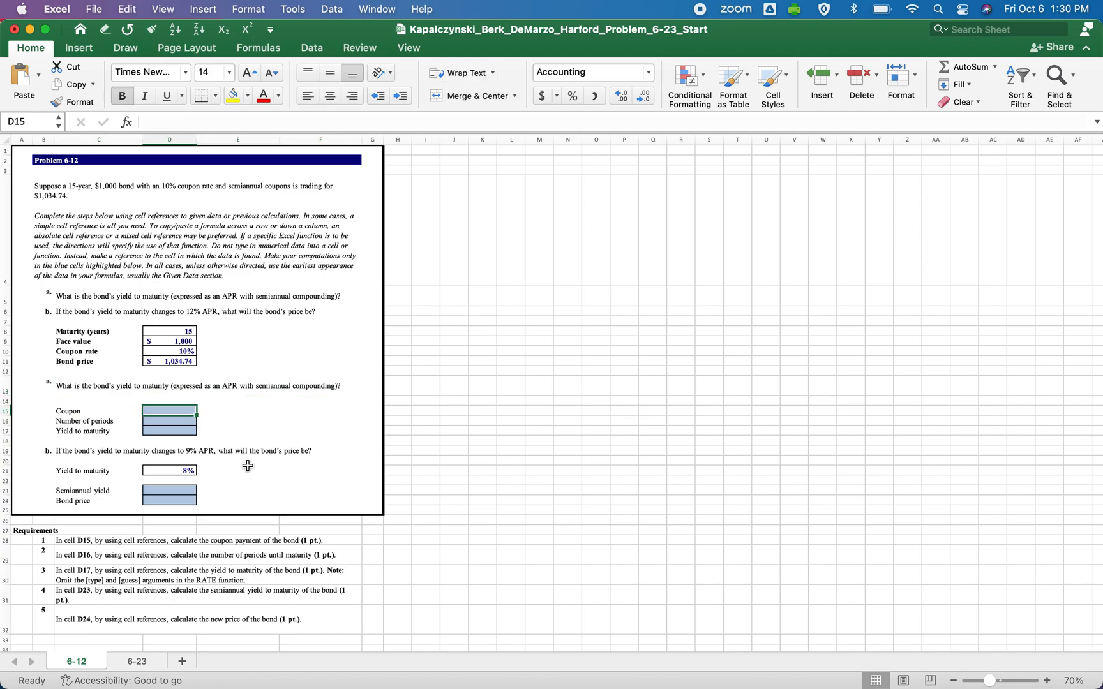
type("=")
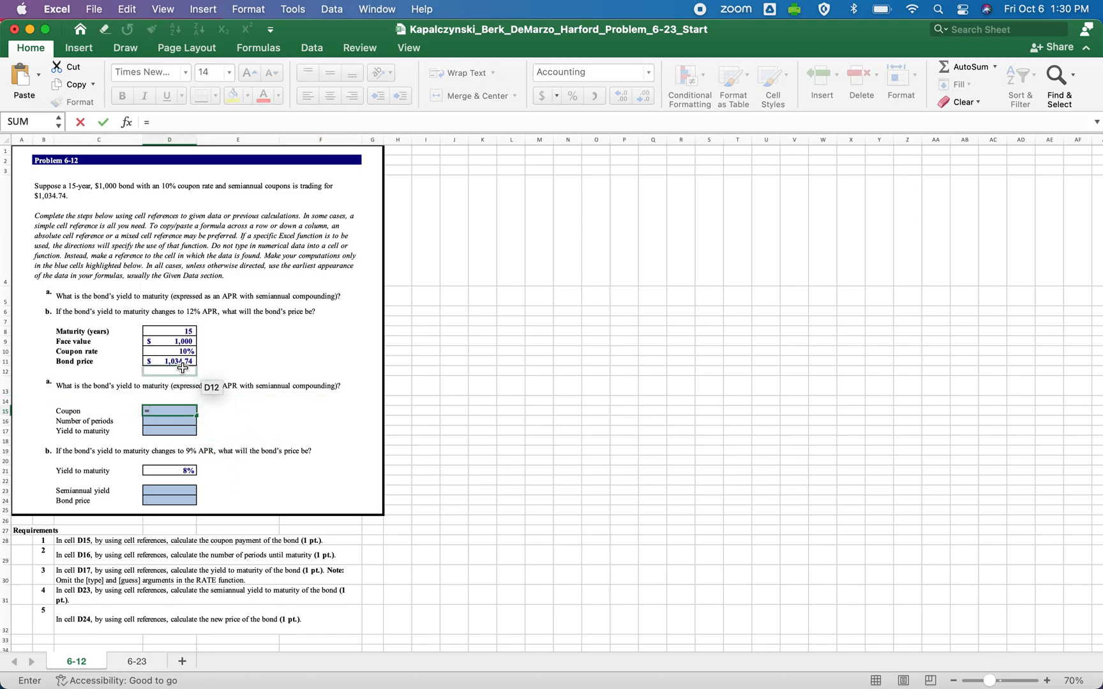
left_click(167, 352)
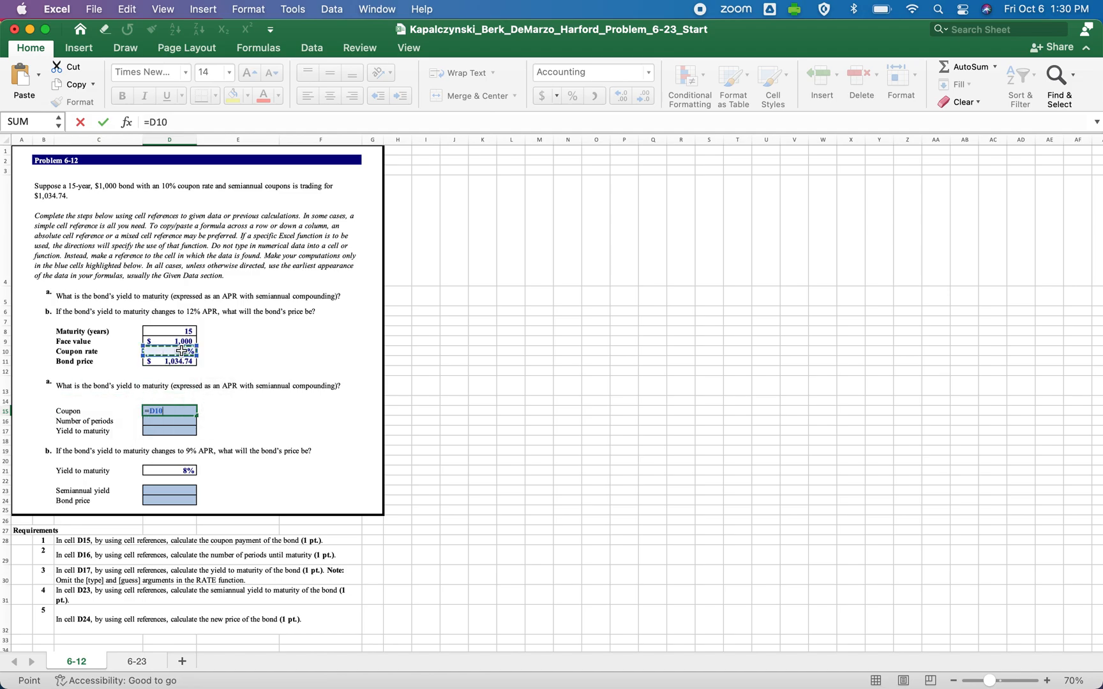
type("*")
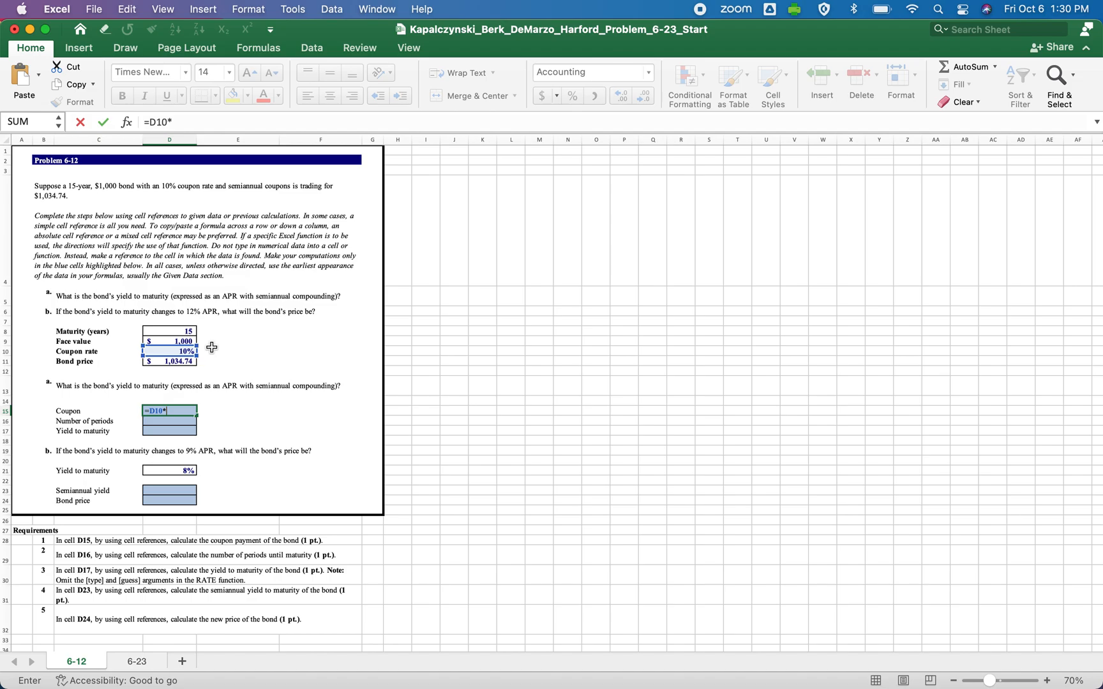
left_click(173, 342)
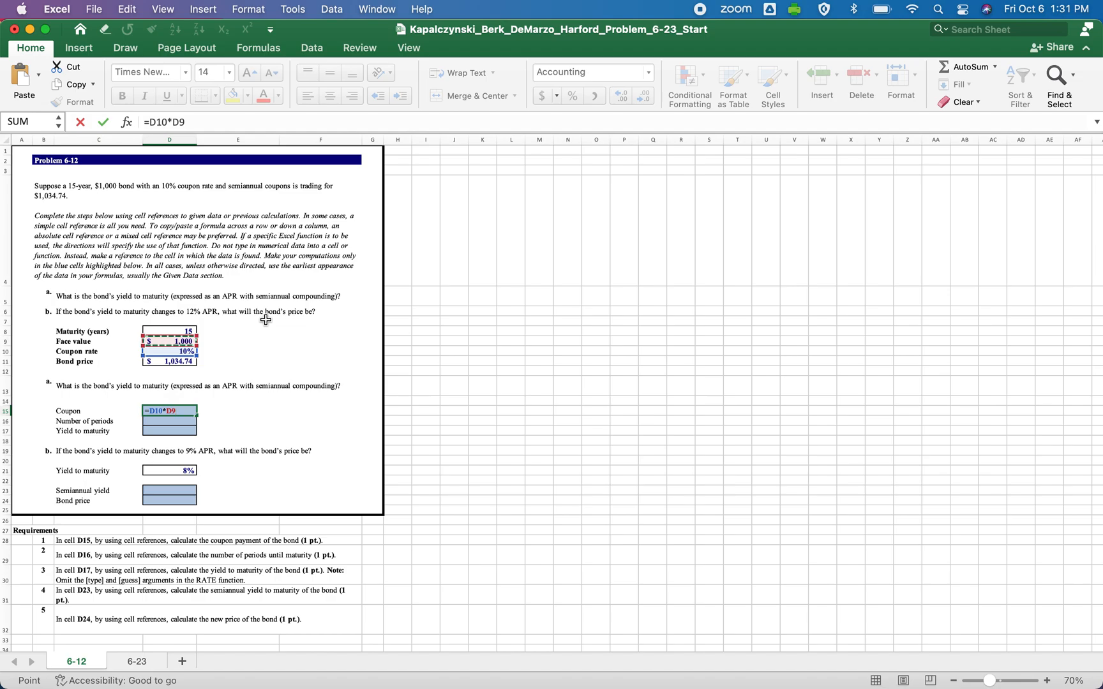
type("/2")
key("Return")
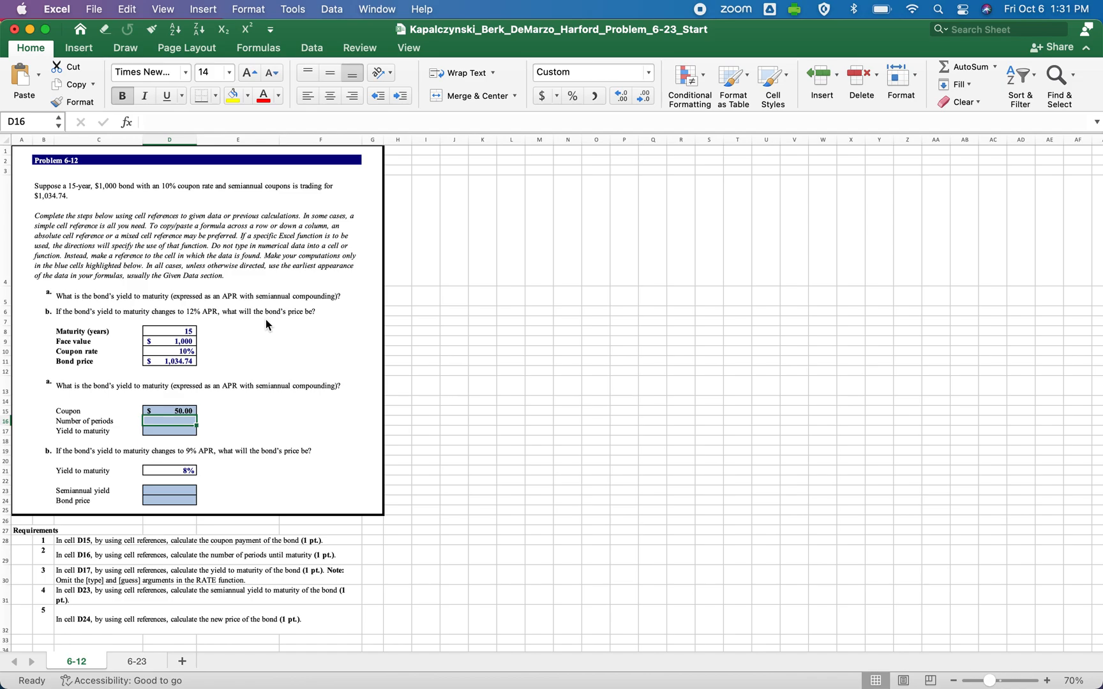
Calculate the number of semiannual periods in cell D16 as 2 times the maturity in D8.
key("Left")
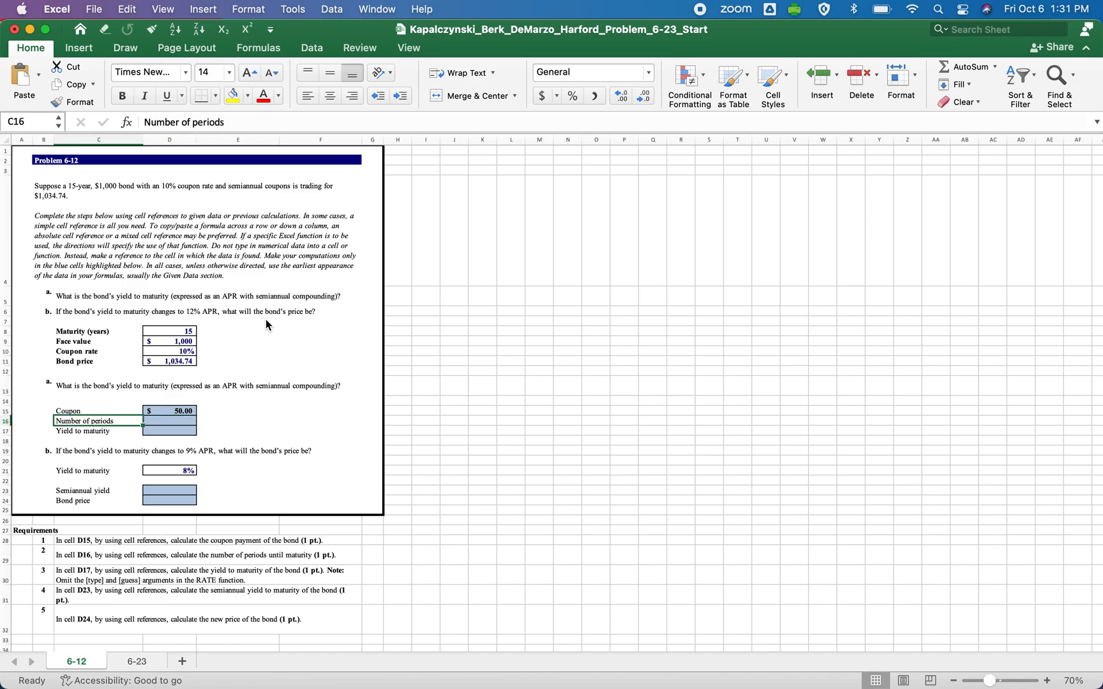
key("Right")
type("=2")
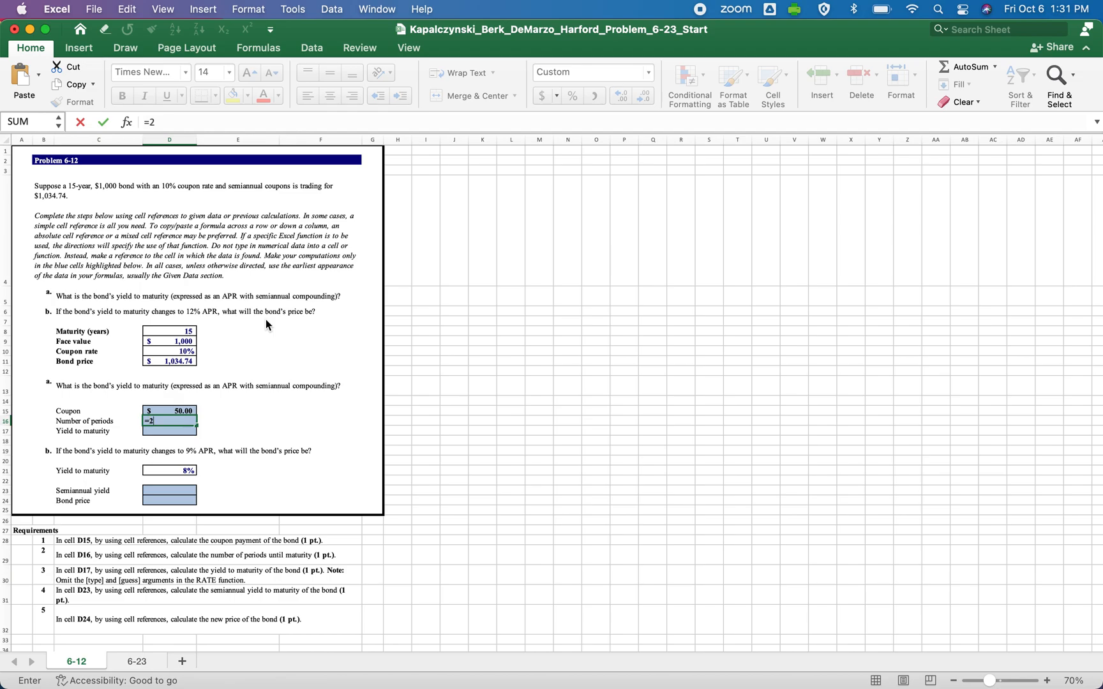
type("*")
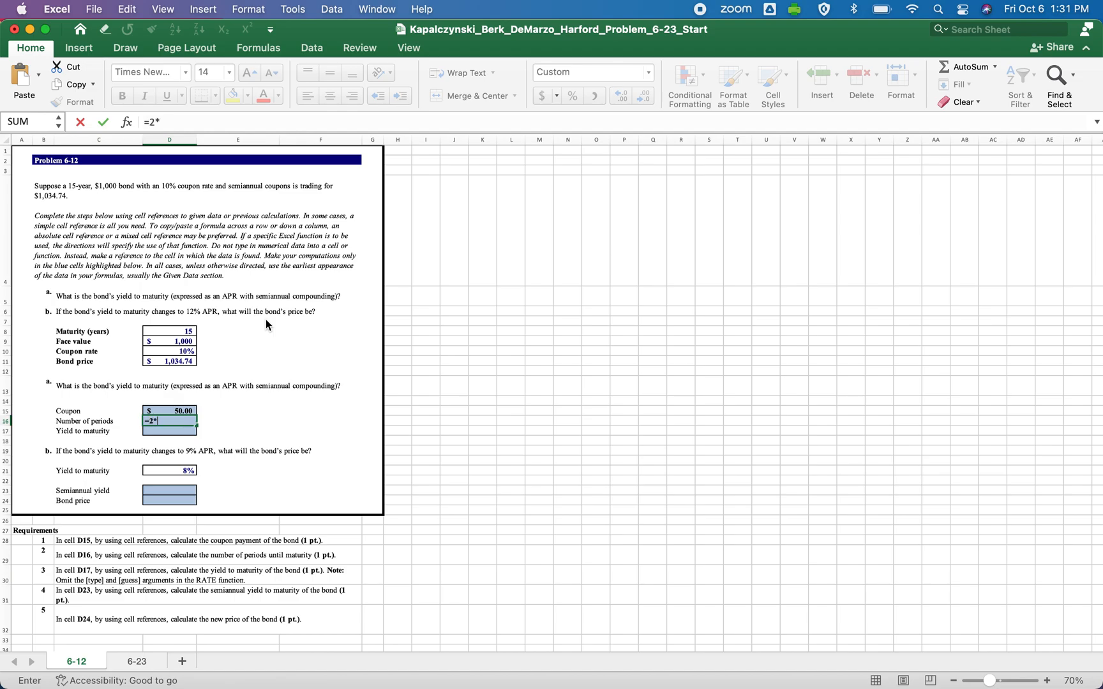
left_click(170, 334)
key("Return")
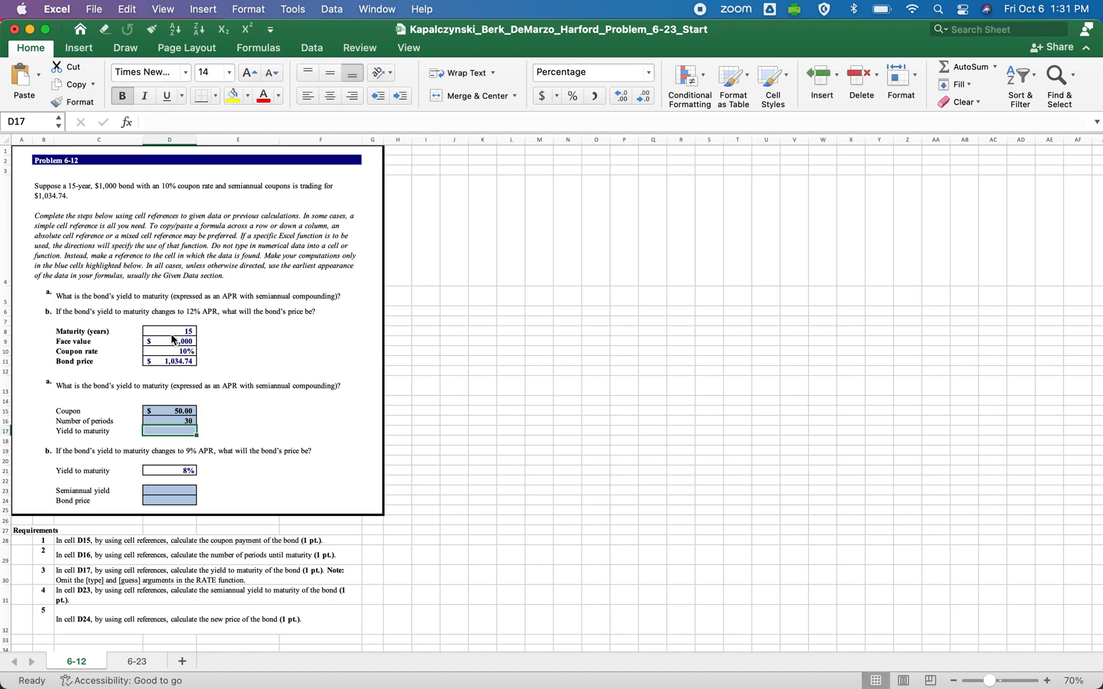
Calculate the yield to maturity in cell D17 with the formula =RATE(D16,D15,-D11,D9,0).
type("=")
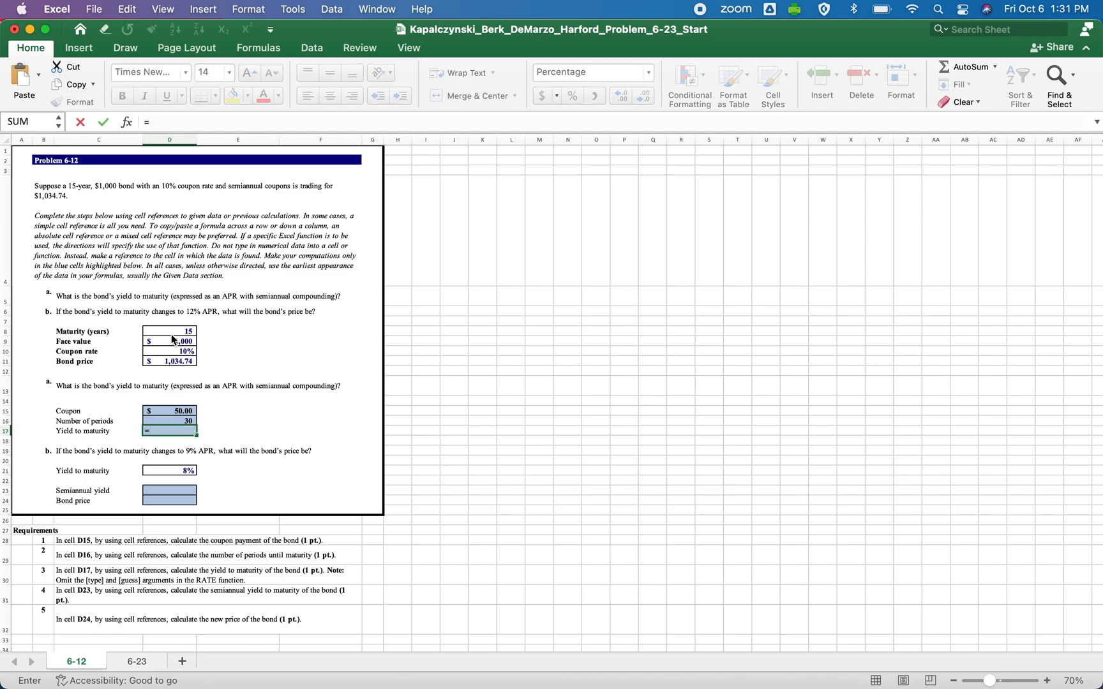
type("rate")
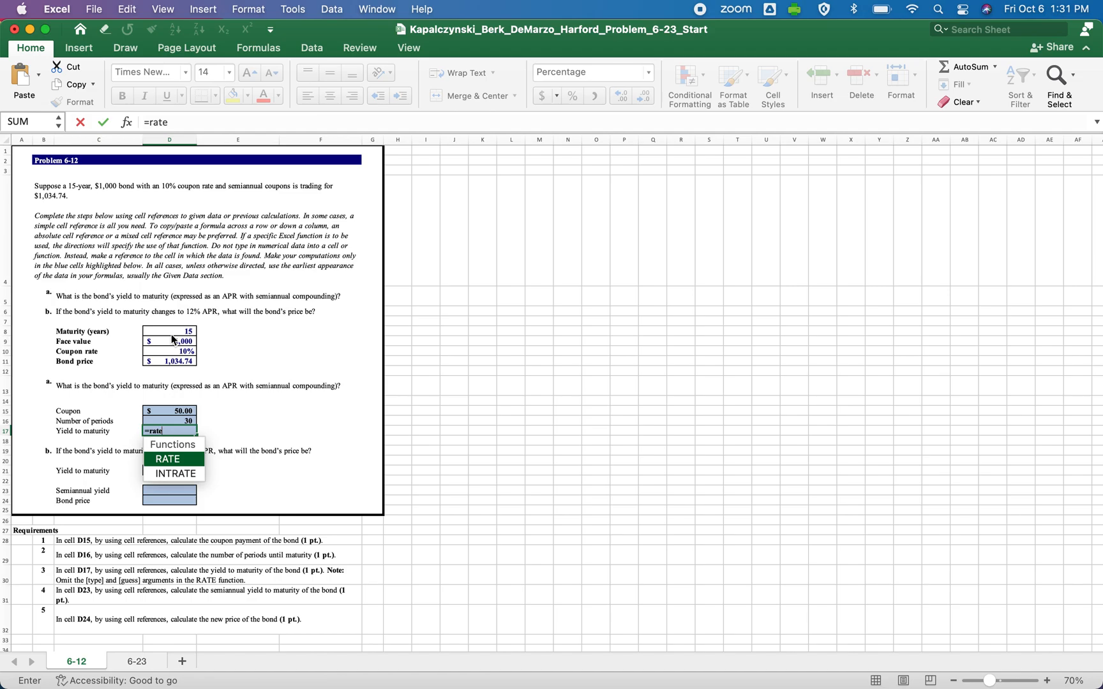
type("(")
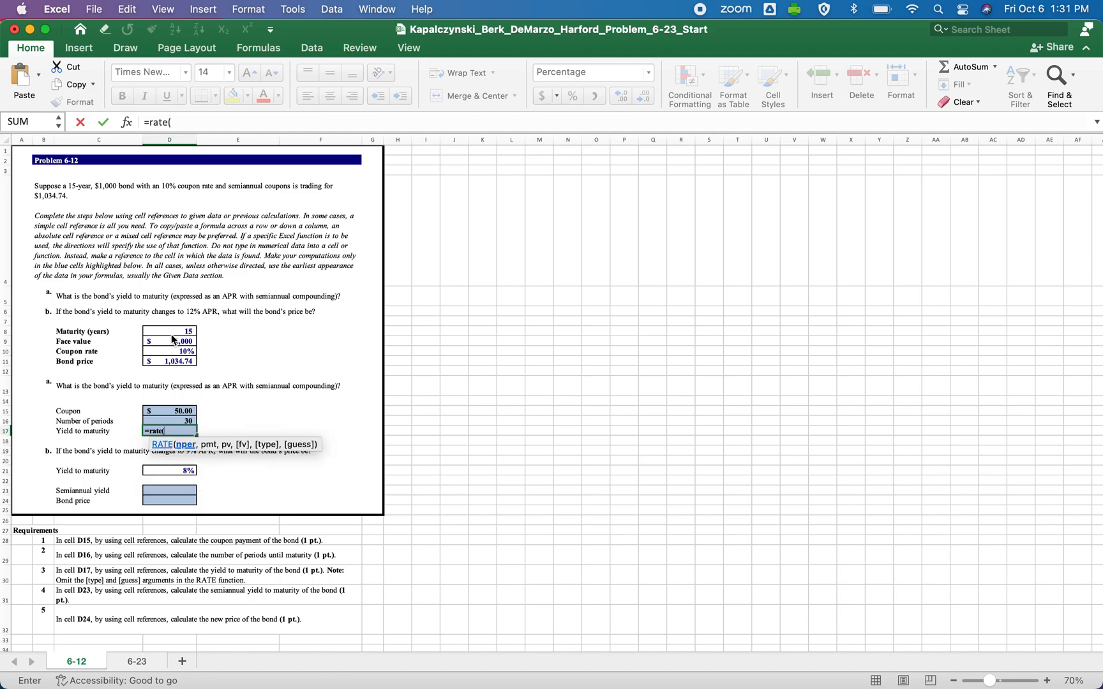
left_click(175, 419)
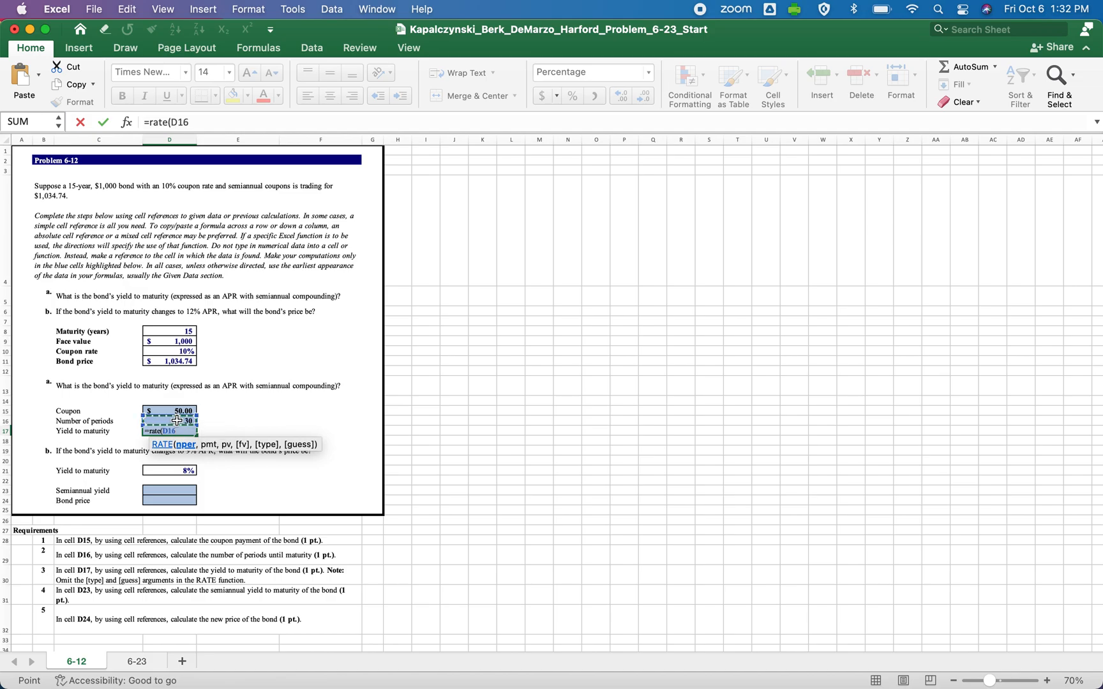
type(",")
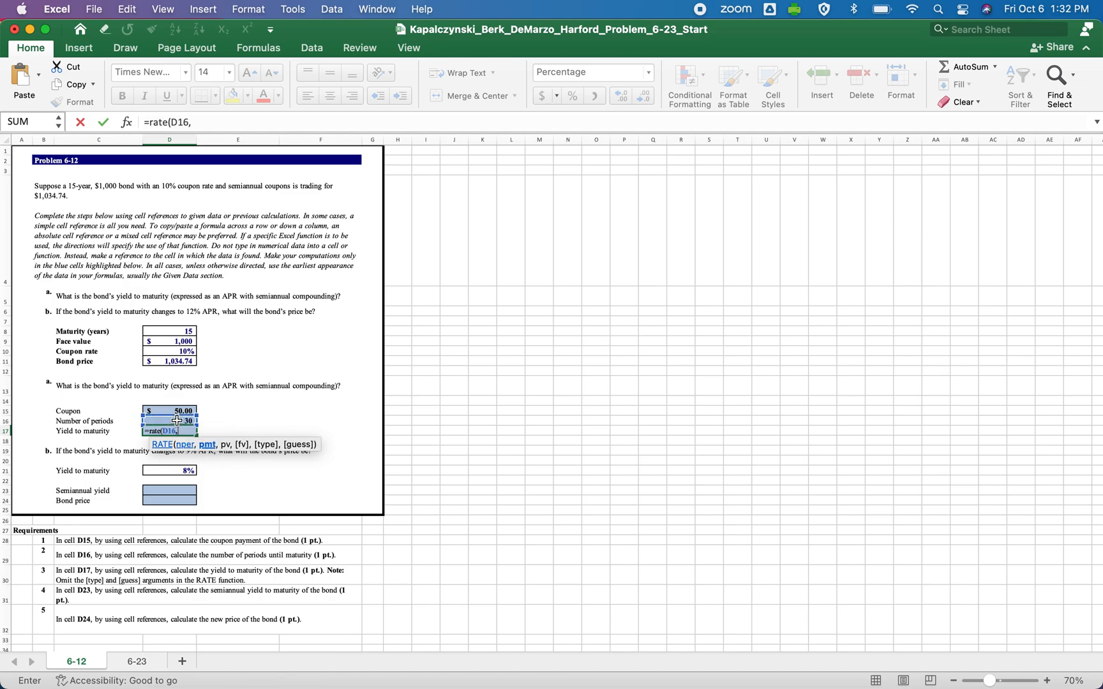
left_click(171, 410)
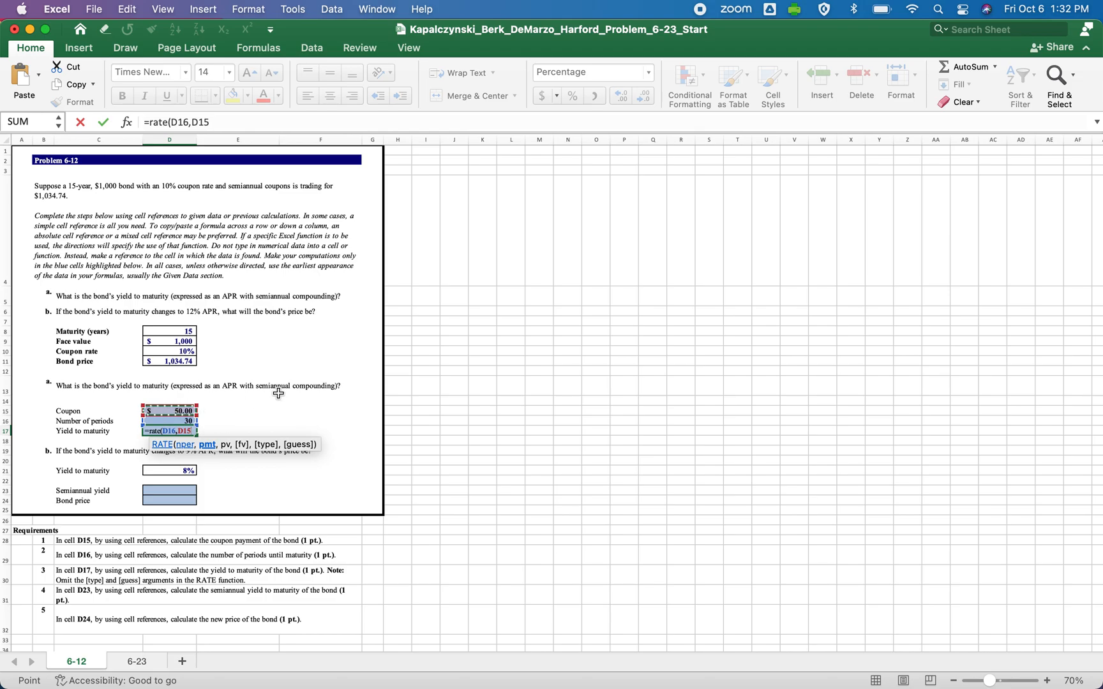
type(",")
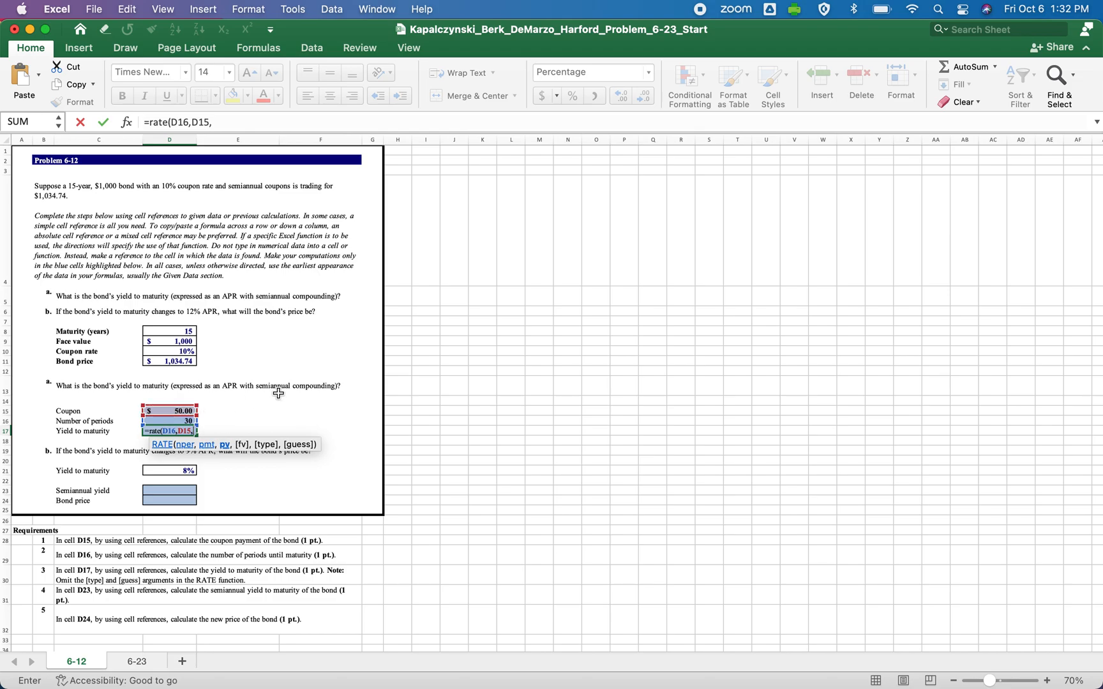
type("-")
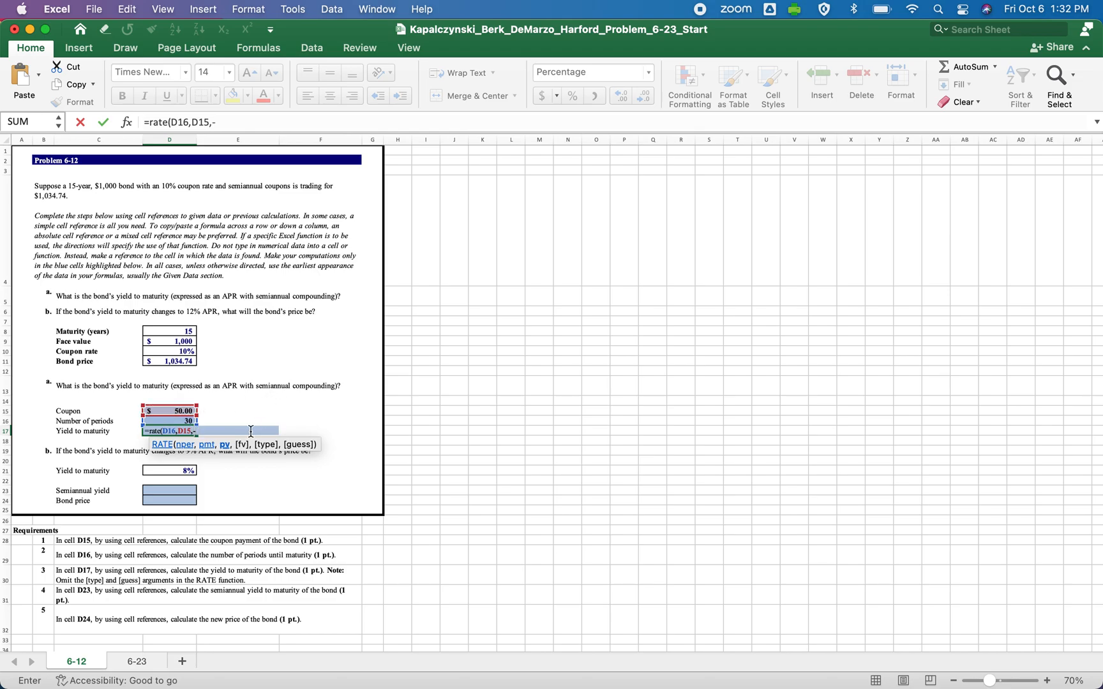
left_click(177, 361)
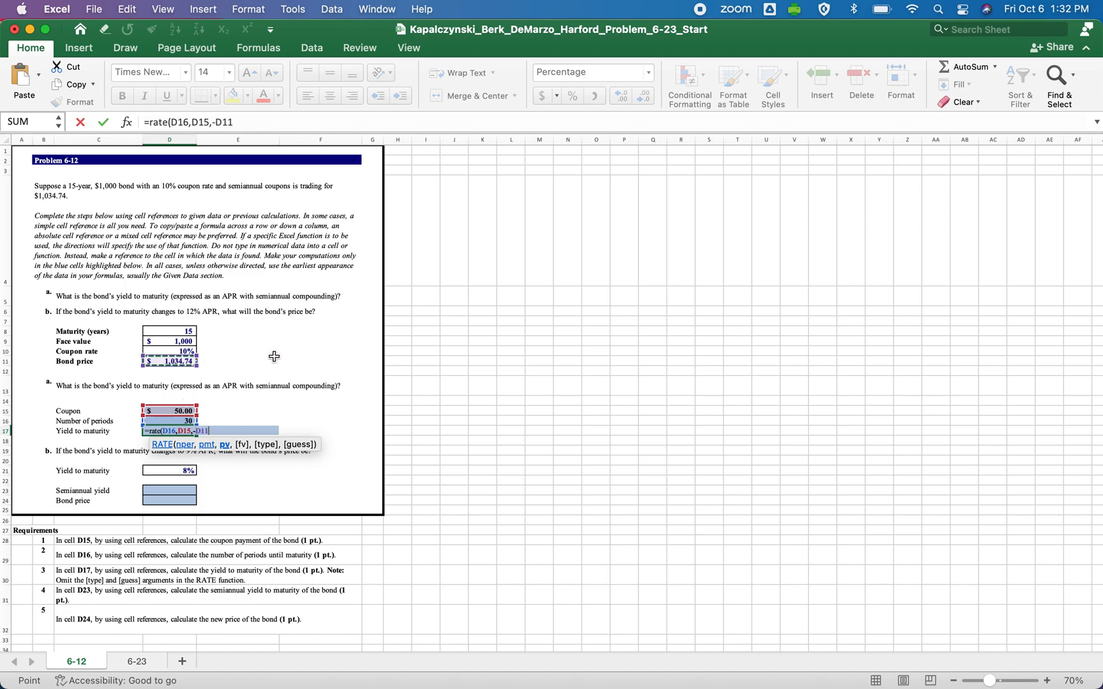
type(",")
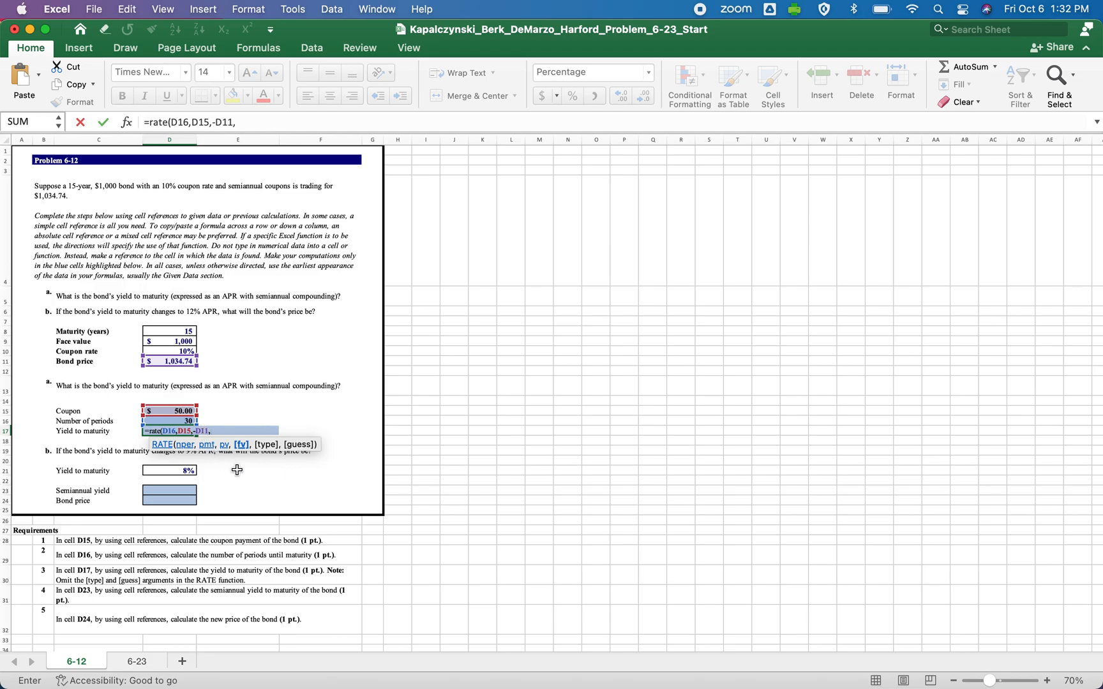
left_click(175, 341)
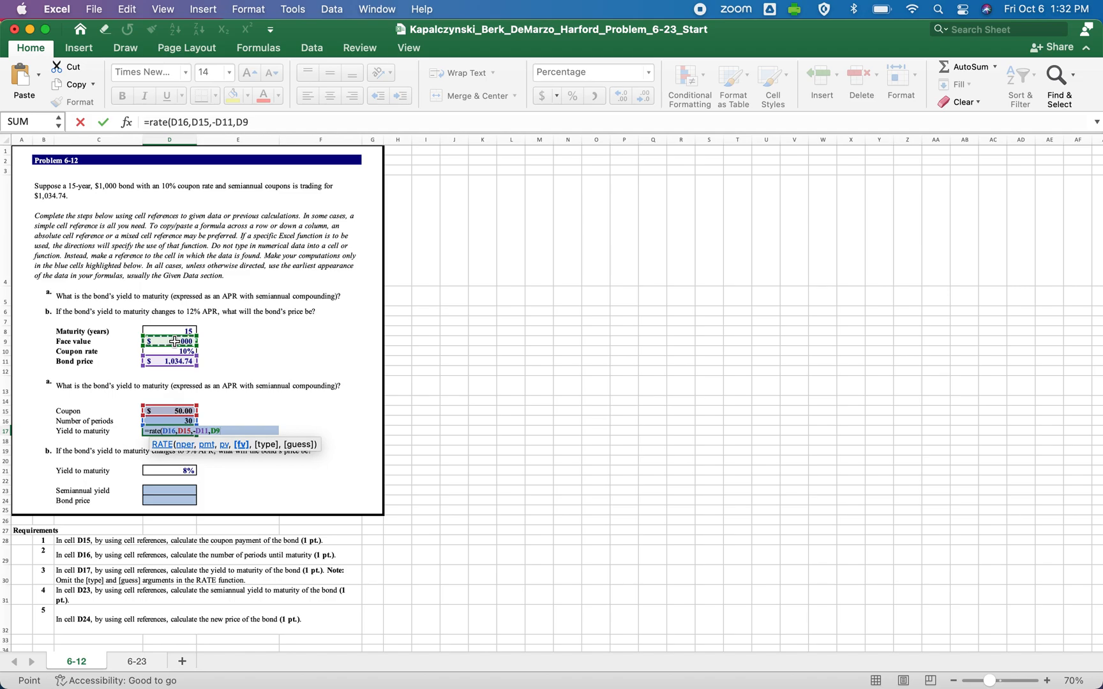
type(",0")
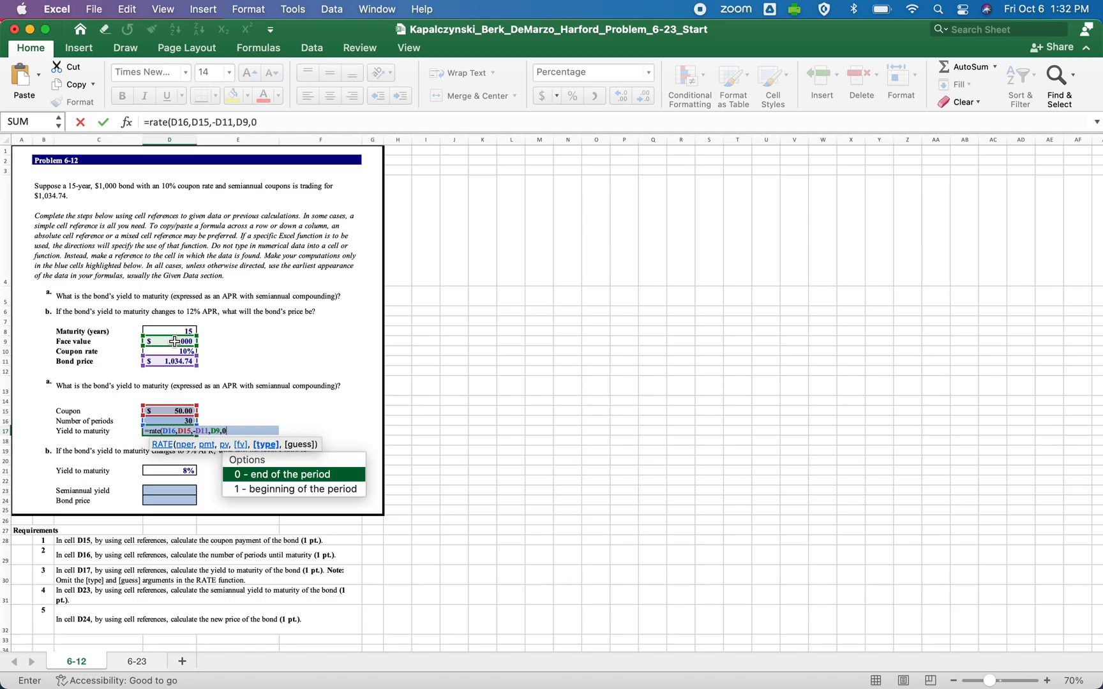
type(")")
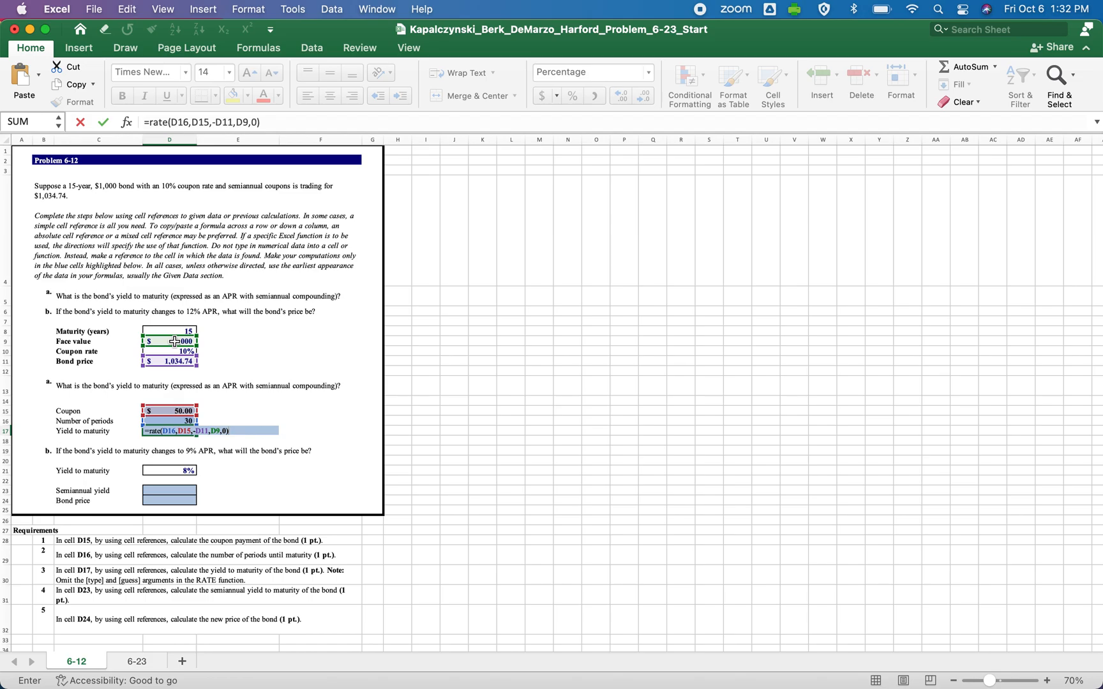
key("Return")
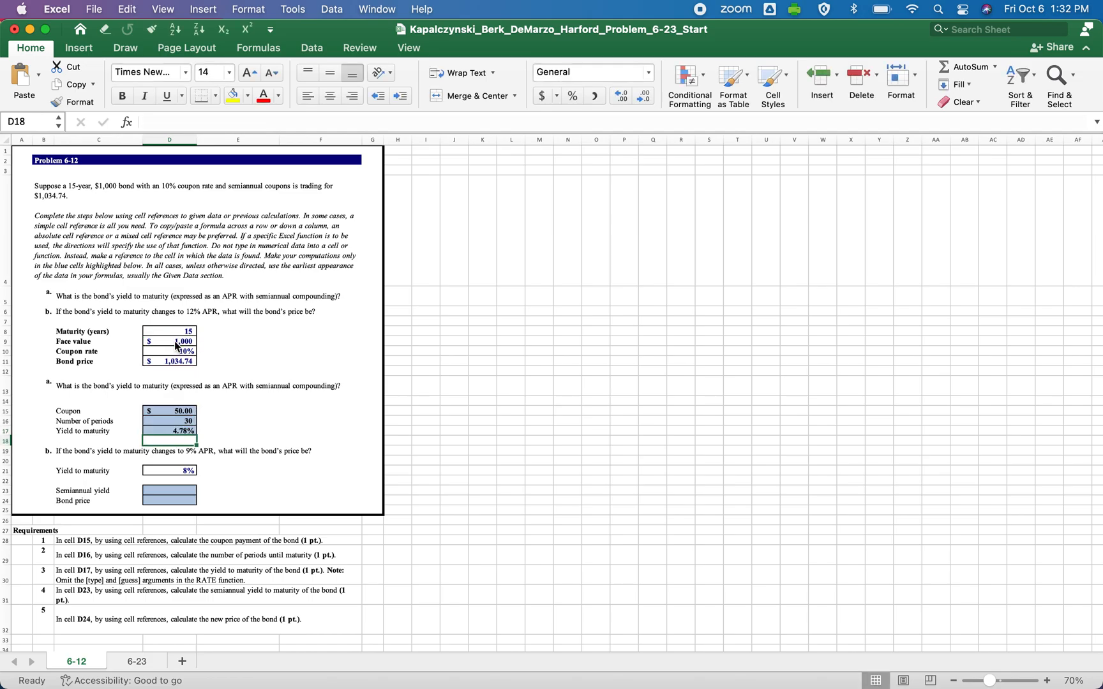
Annualize the yield to maturity in cell D17 by extending its formula to =RATE(D16,D15,-D11,D9,0)*2.
left_click(175, 432)
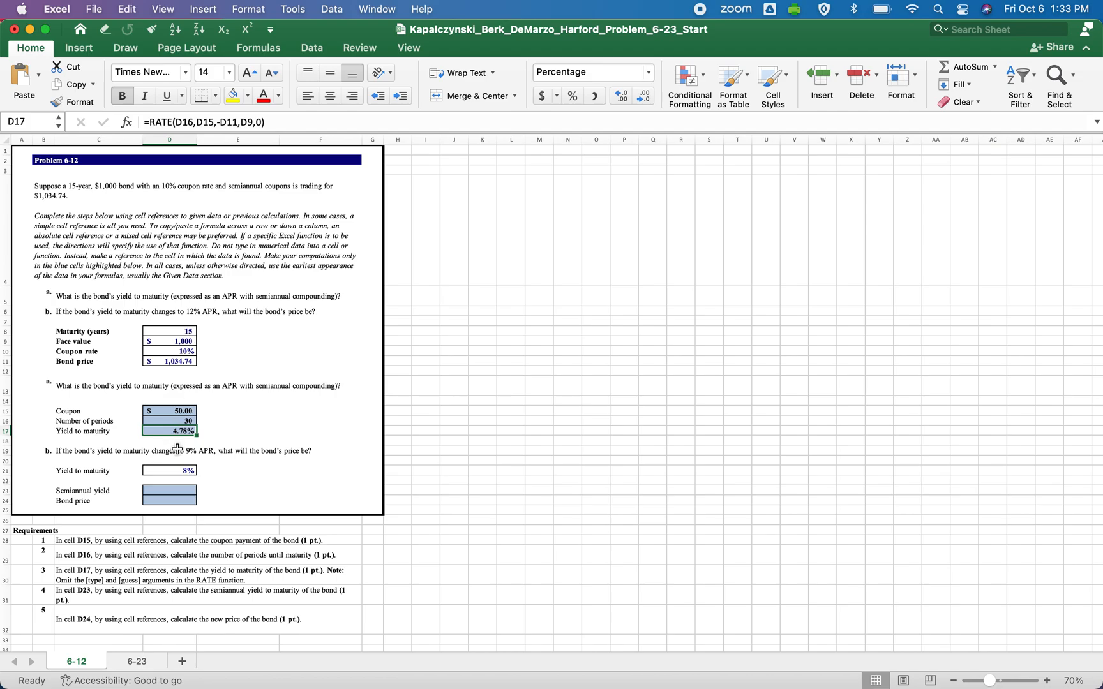
left_click(279, 127)
type("*")
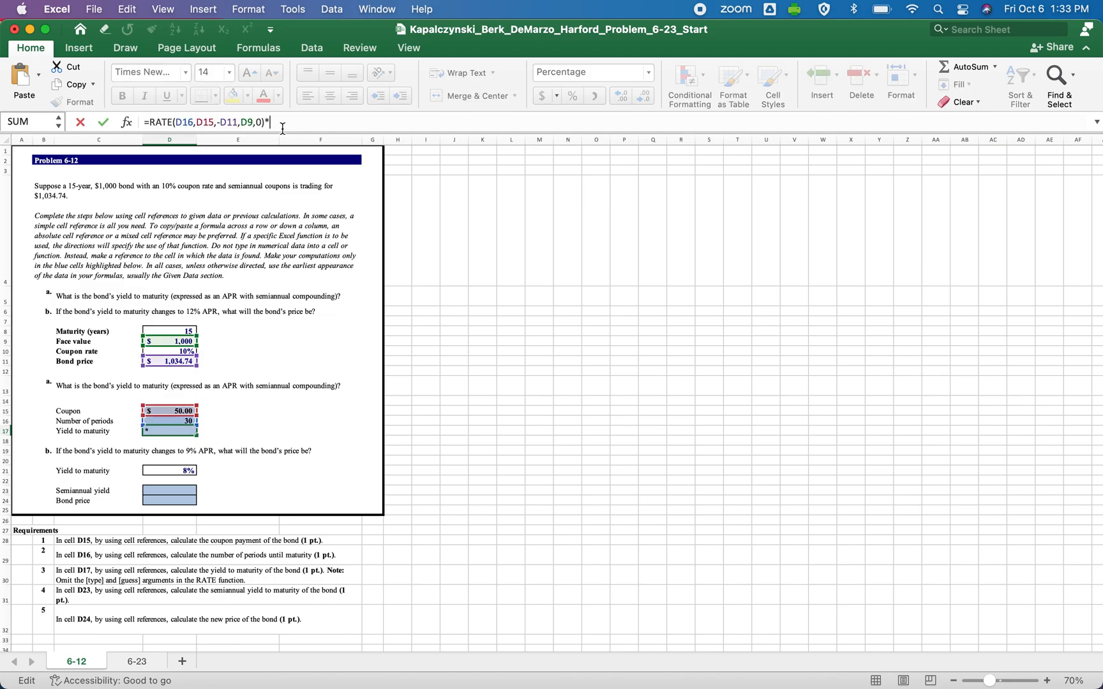
type("2")
key("Return")
key("Up")
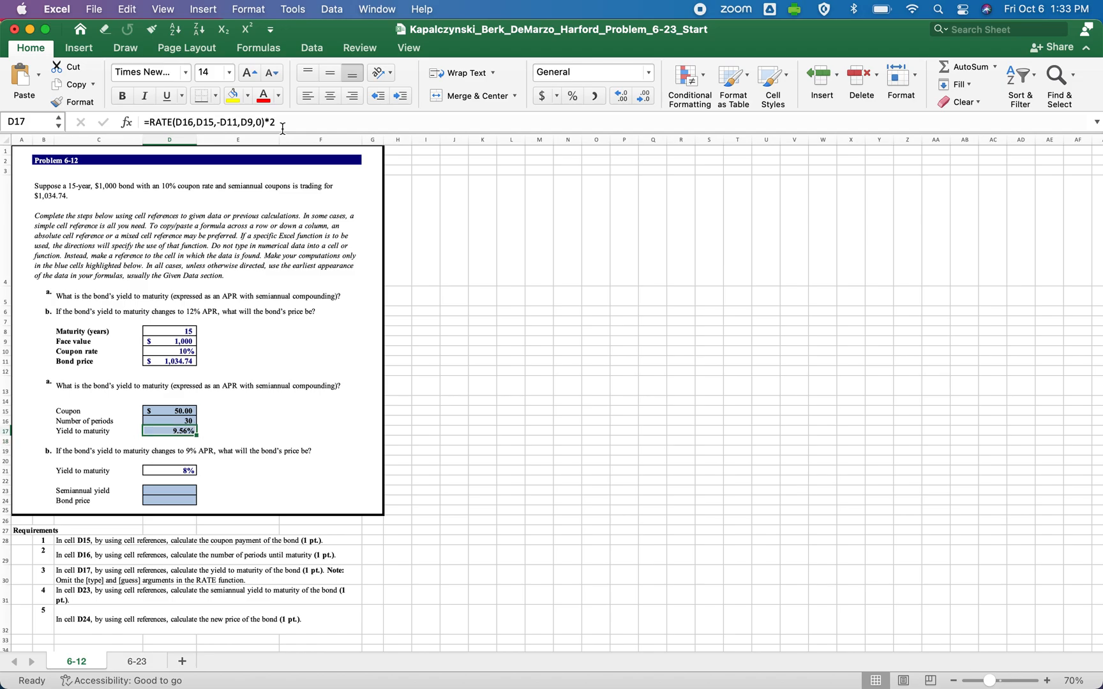
Review the formulas behind the yield to maturity, coupon and number of periods, checking how each handles semiannual compounding.
left_click(281, 125)
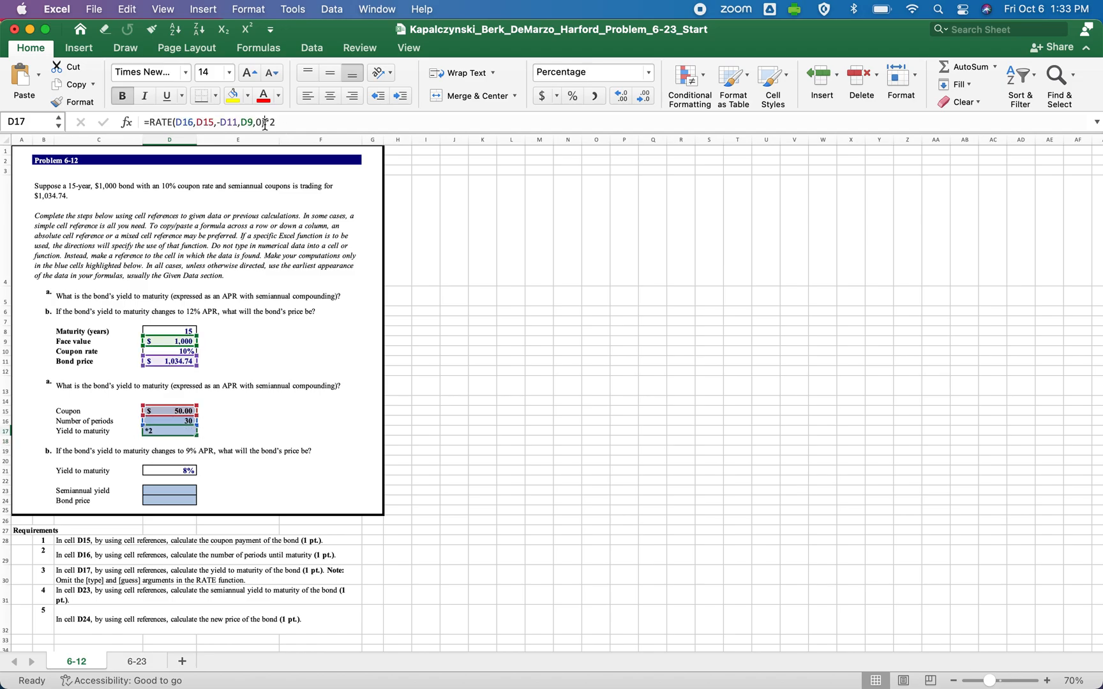
key("Return")
key("Up")
key("Up")
key("Up")
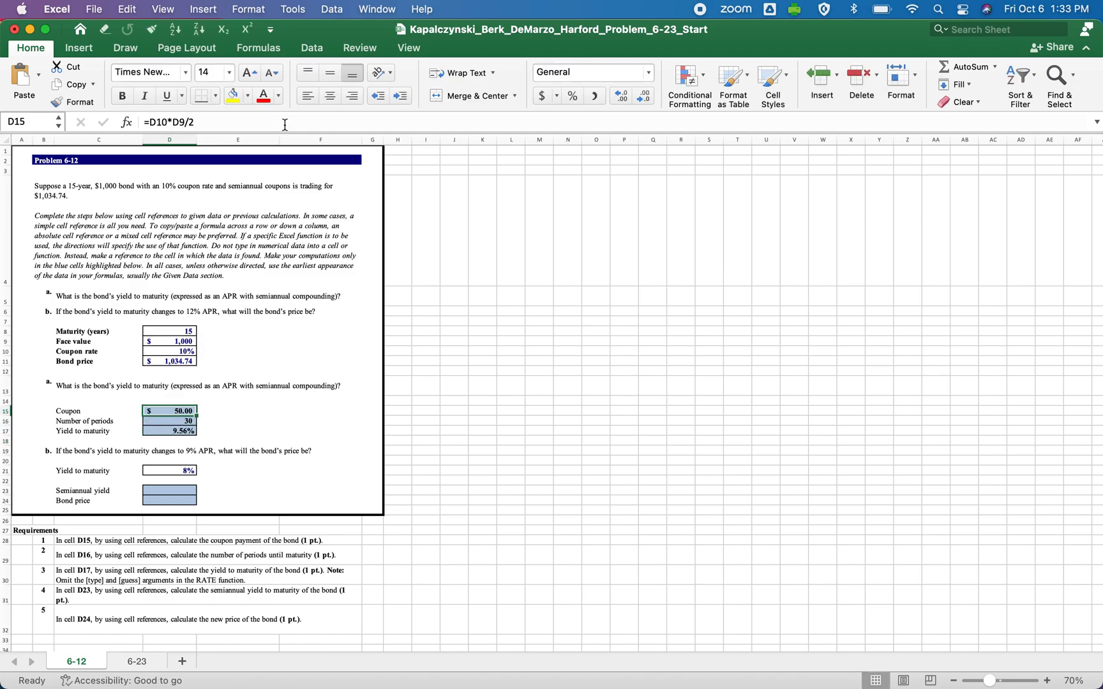
left_click_drag(197, 121, 185, 121)
key("Escape")
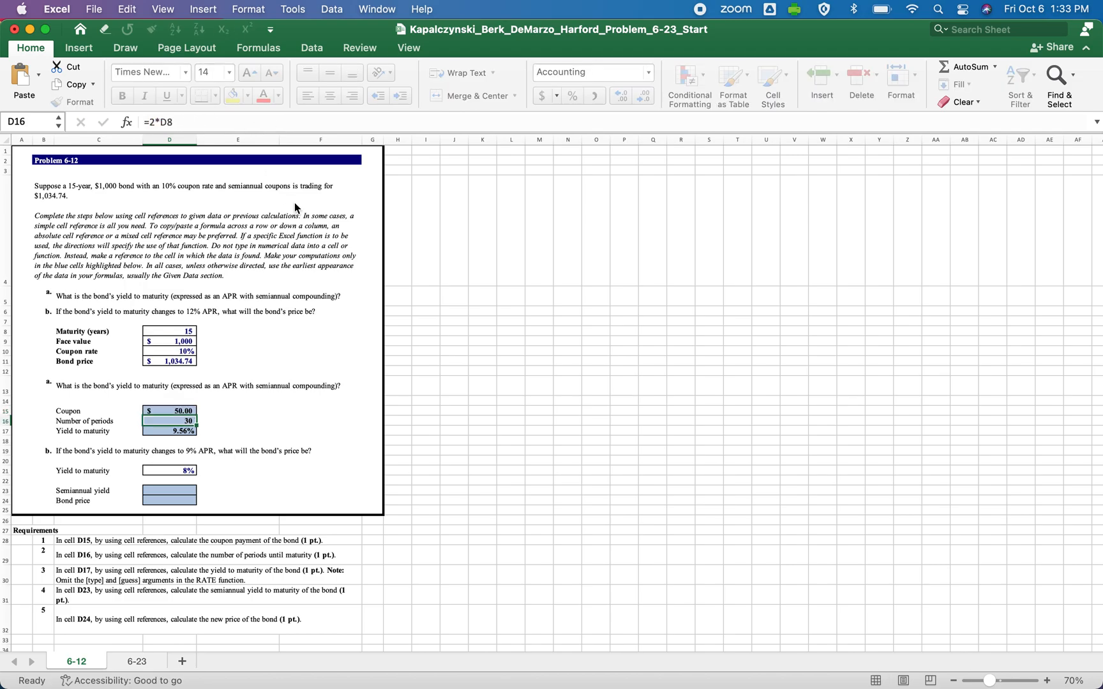
key("Down")
key("Down")
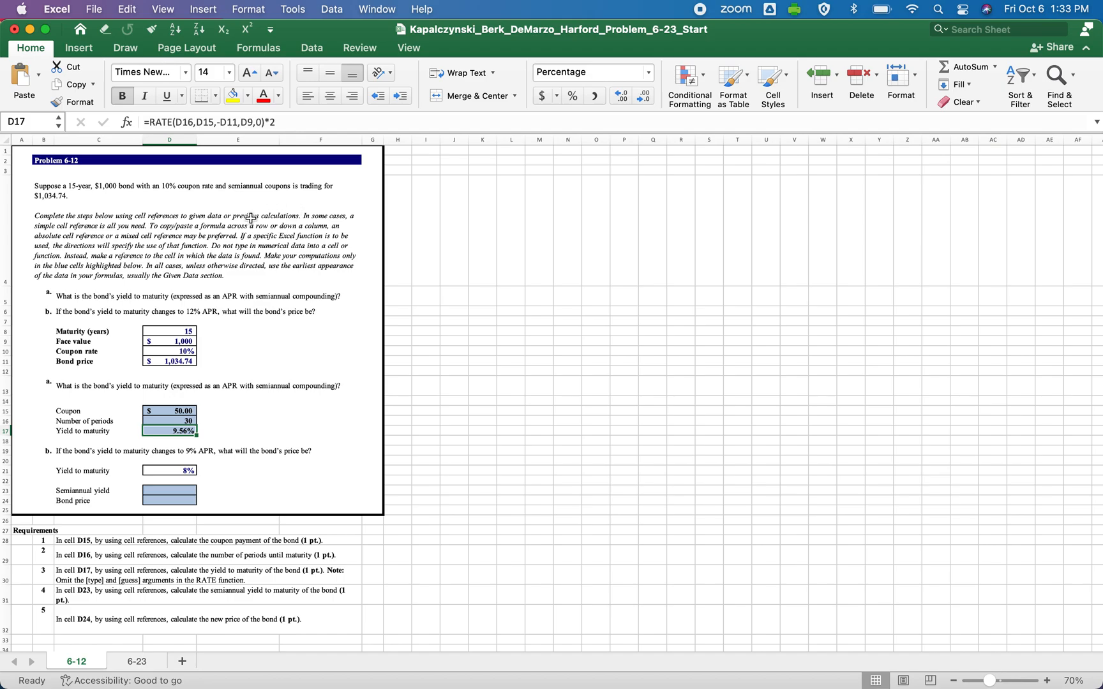
Compare the coupon rate in D10 with the yield to maturity in D17 and the bond price in D11.
left_click(175, 352)
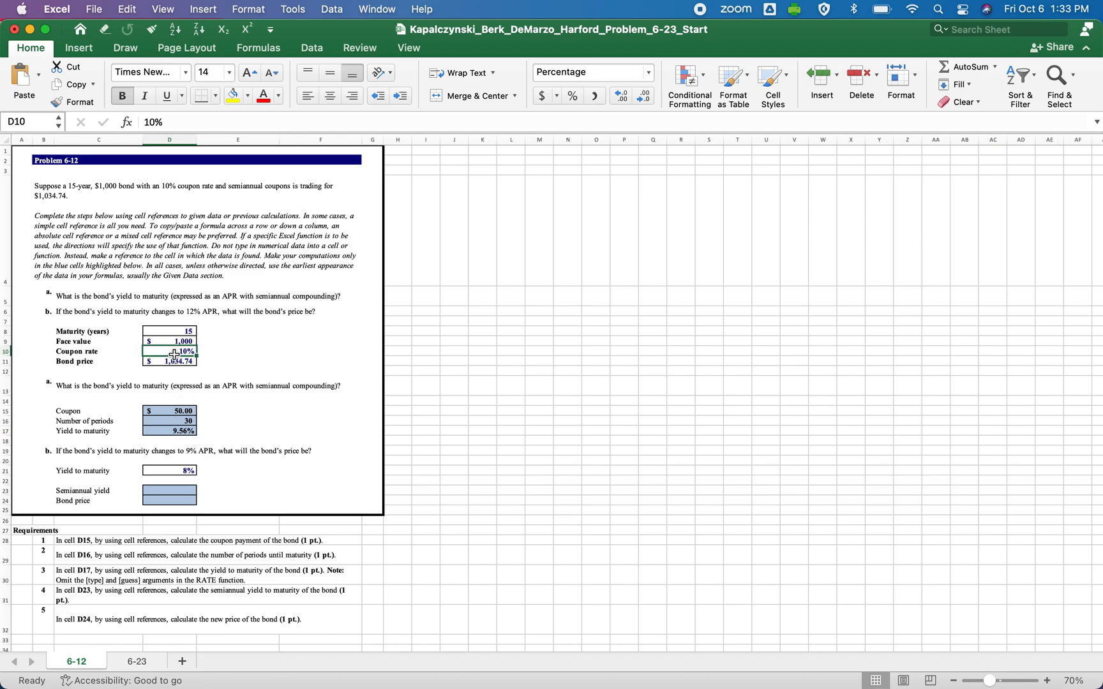
left_click(179, 430)
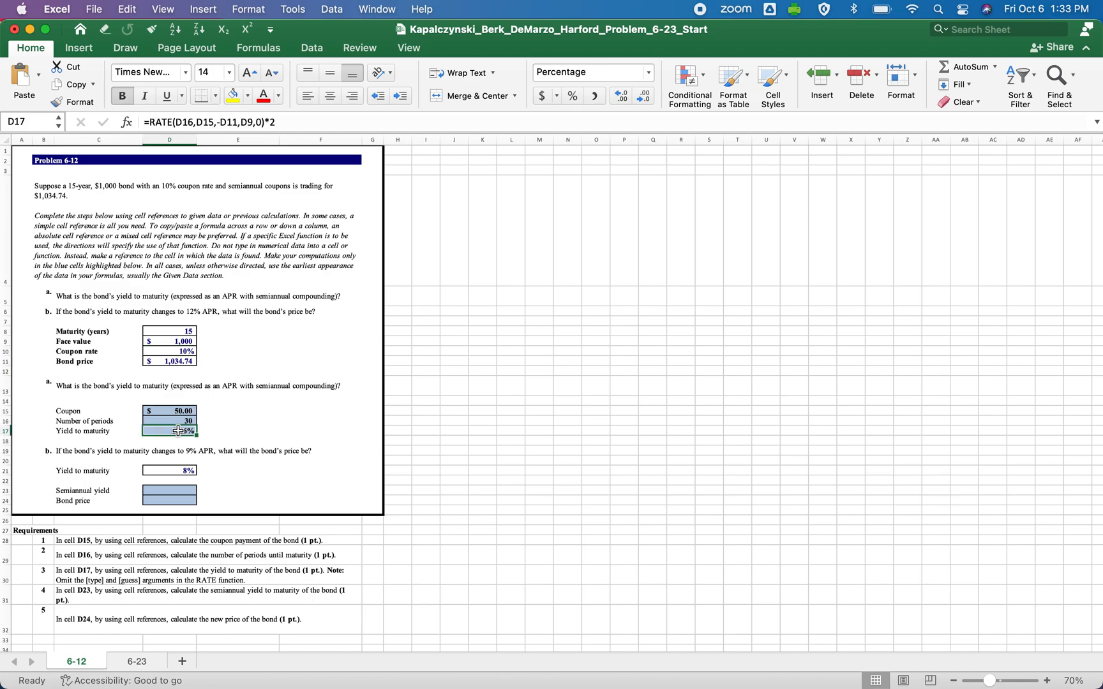
left_click(161, 351)
left_click(176, 361)
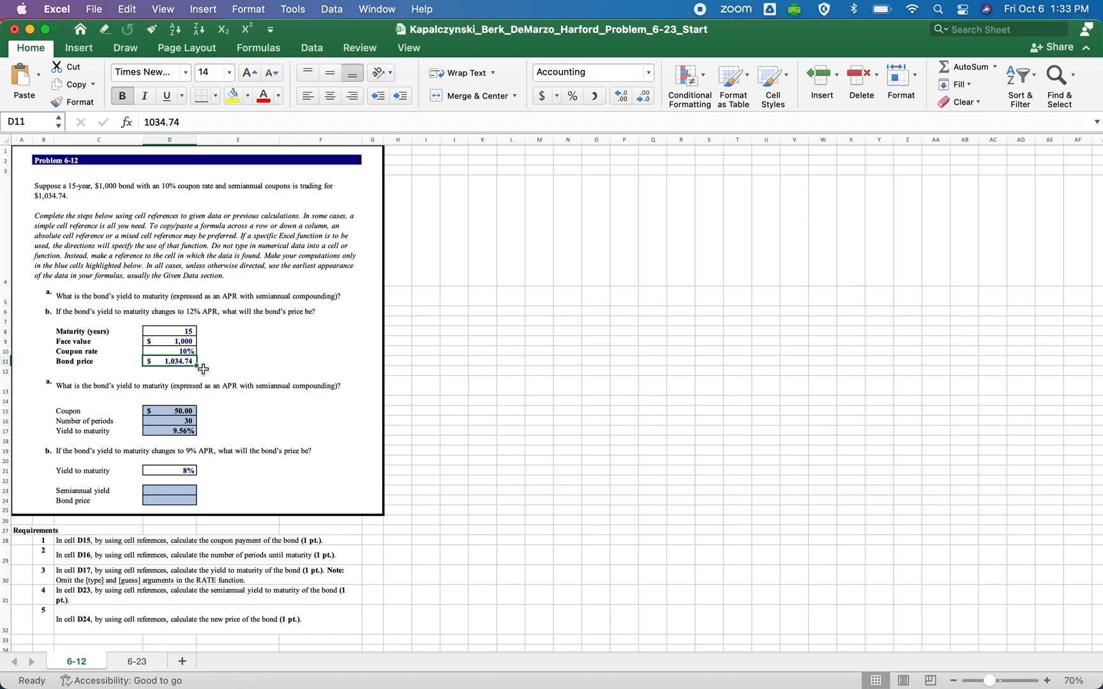
double_click(186, 351)
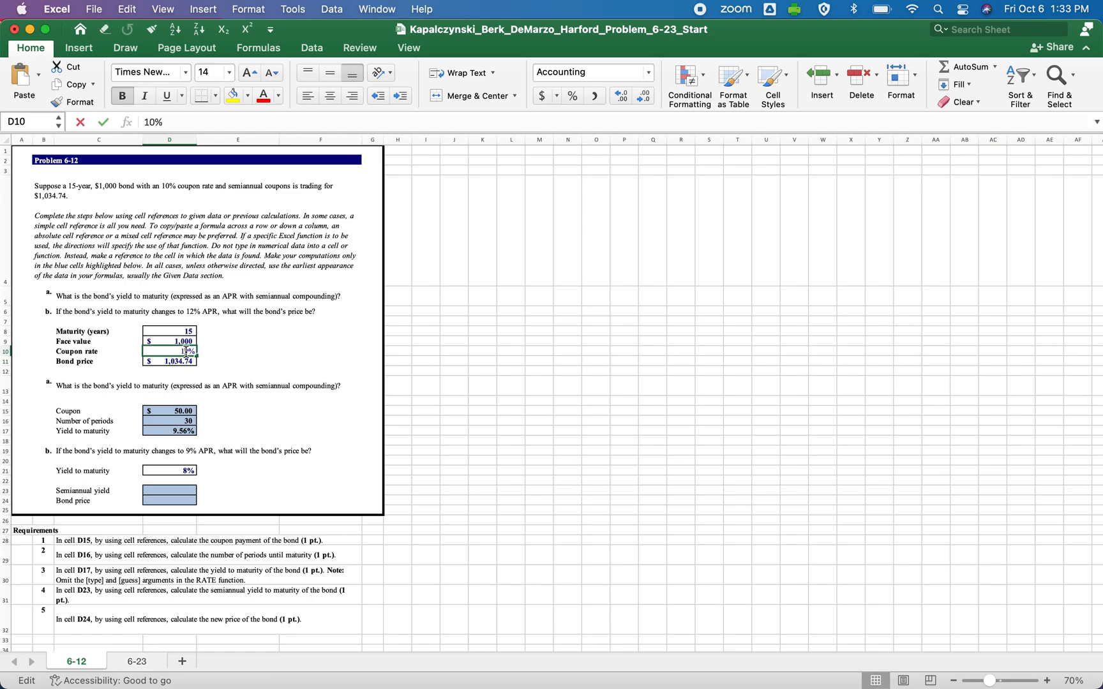
key("Return")
left_click(180, 432)
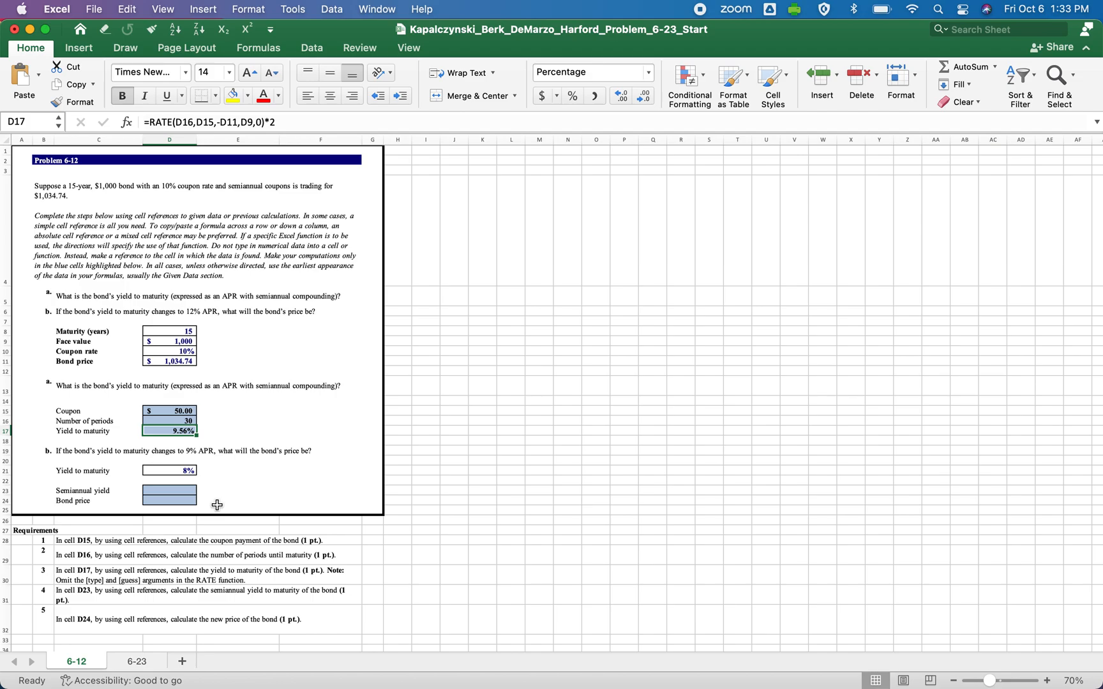
Correct the part b question in cell C19 so the yield to maturity changes to 8% APR.
left_click(81, 452)
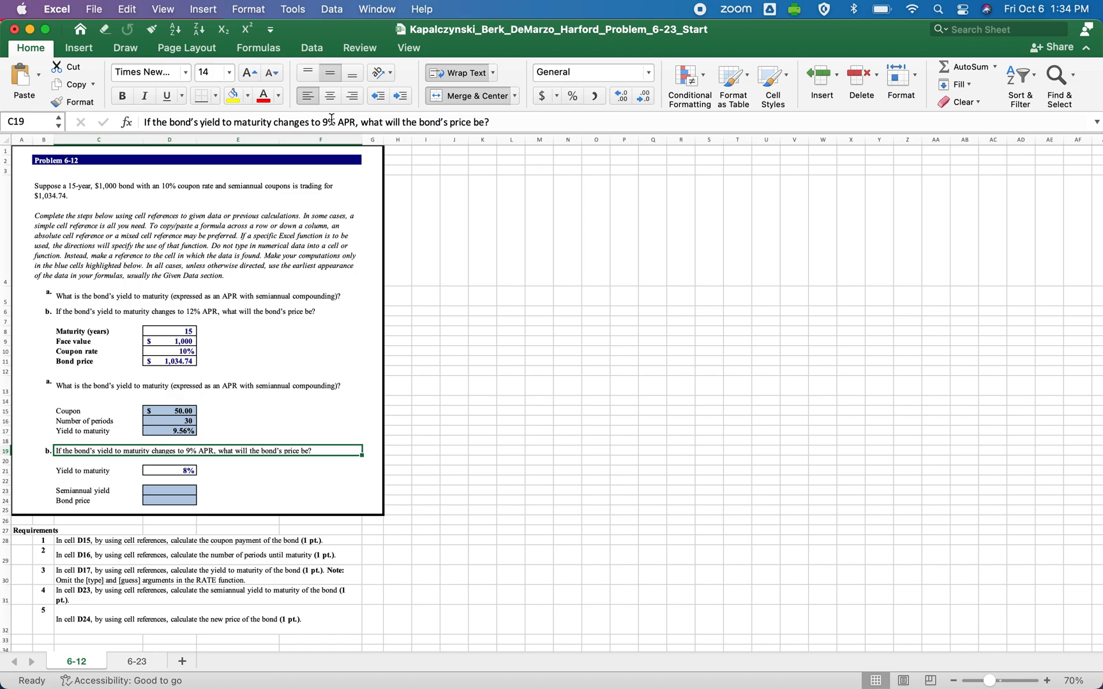
left_click(329, 123)
key("BackSpace")
type("8")
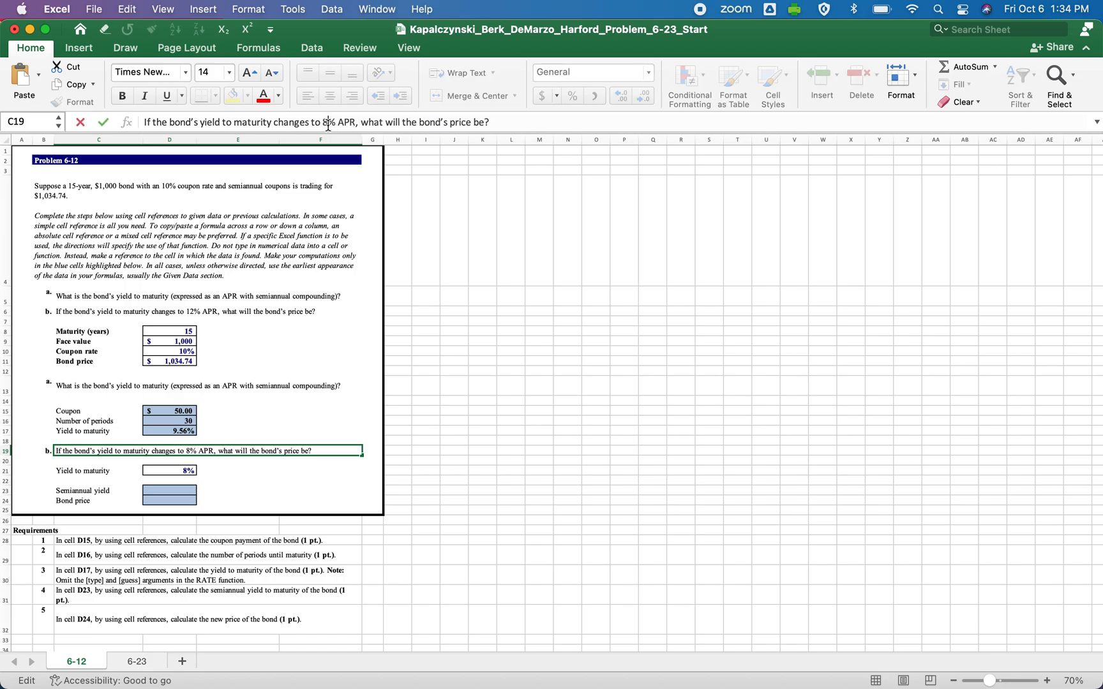
key("Return")
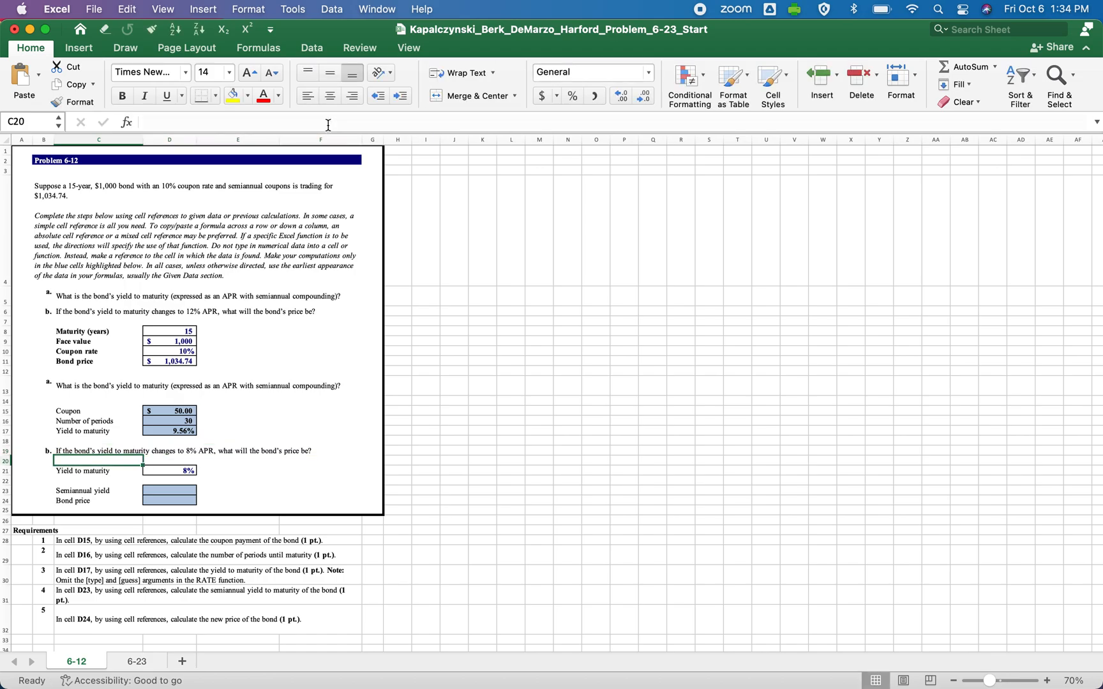
Calculate the semiannual yield in cell D23 with the formula =D21/2.
left_click(186, 461)
left_click(172, 471)
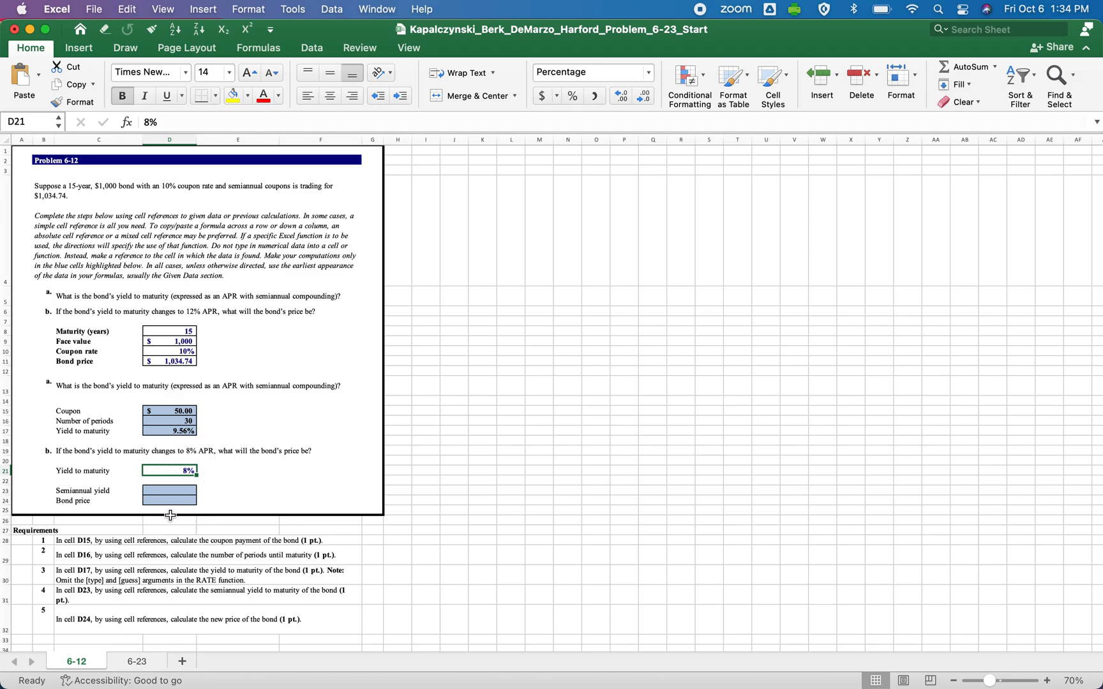
left_click(177, 494)
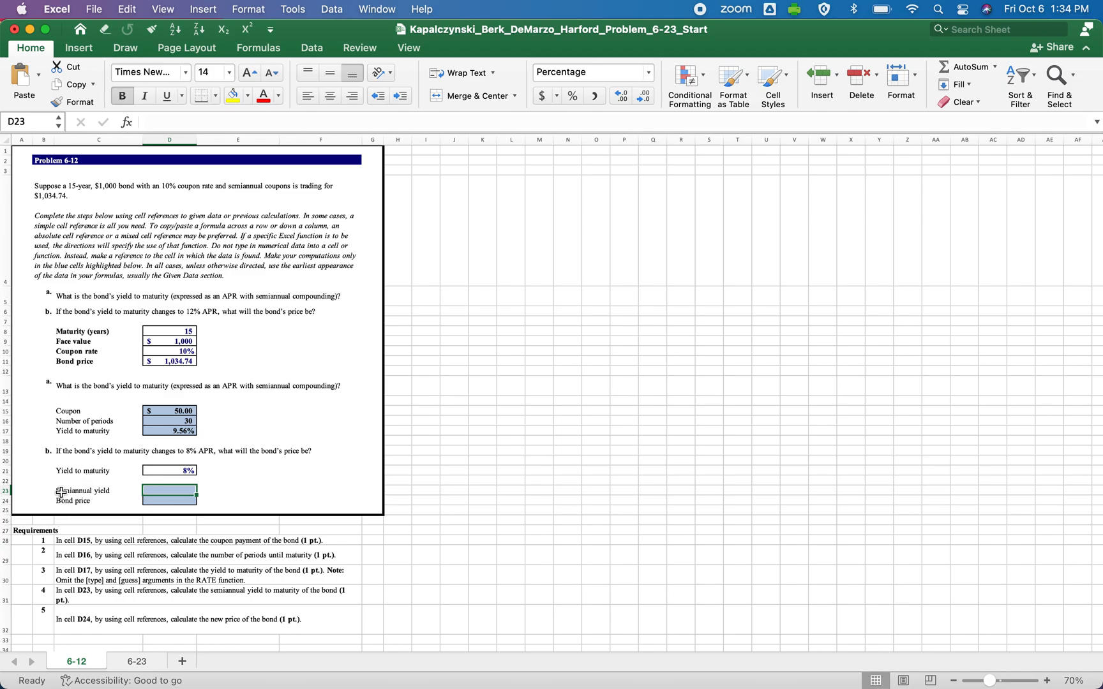
left_click(62, 492)
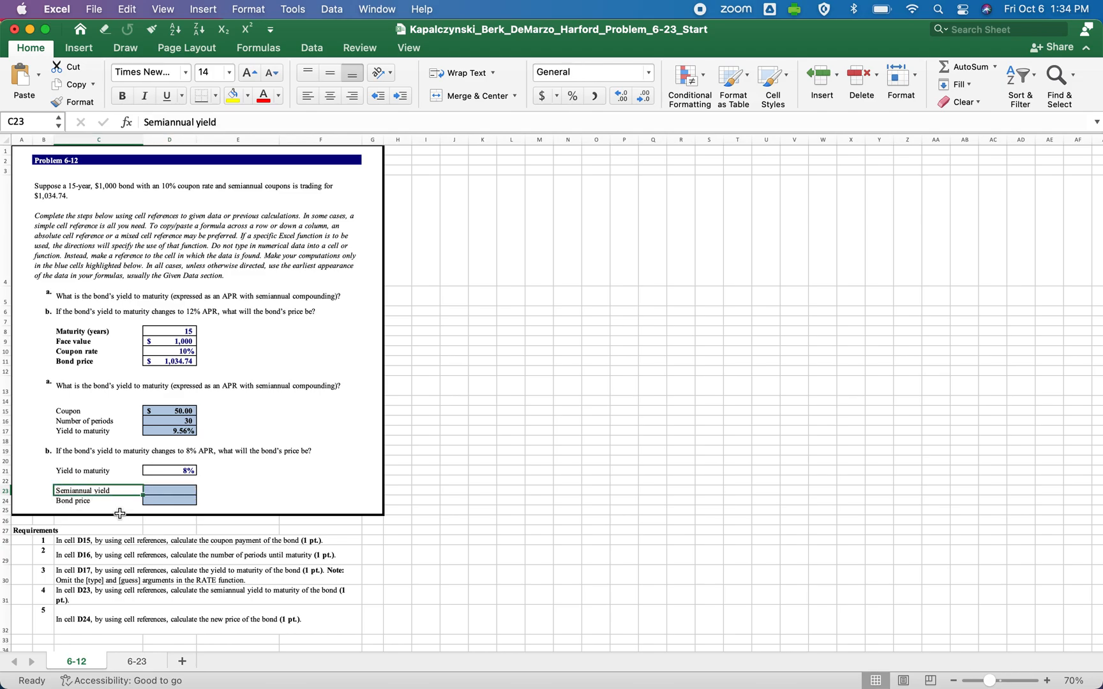
key("Right")
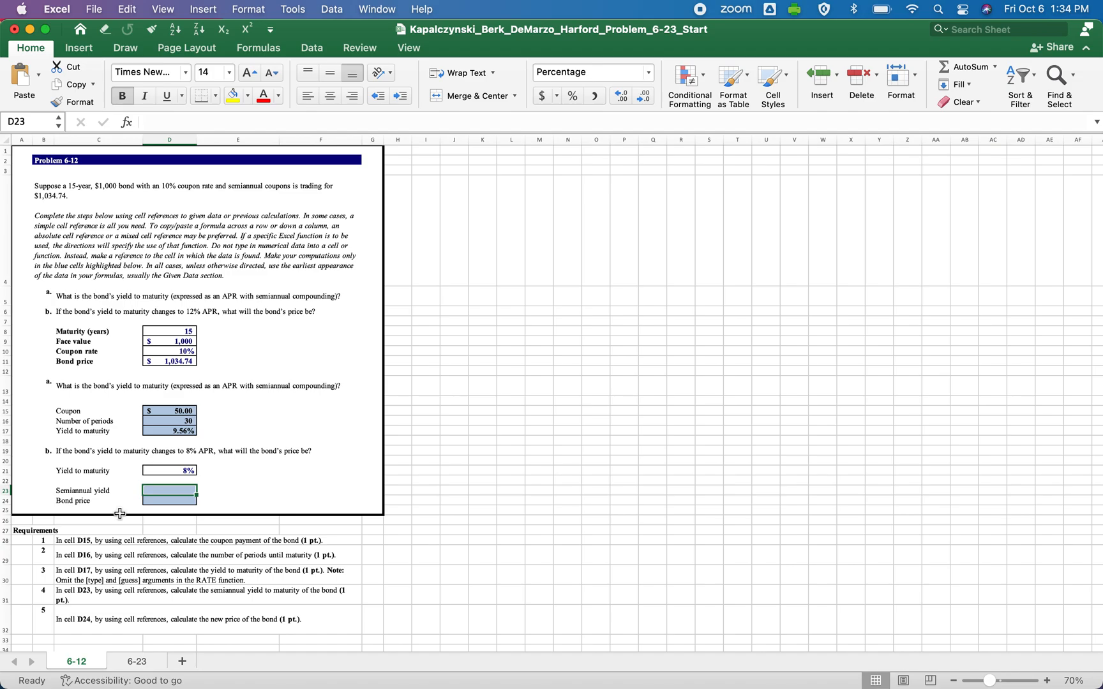
type("=")
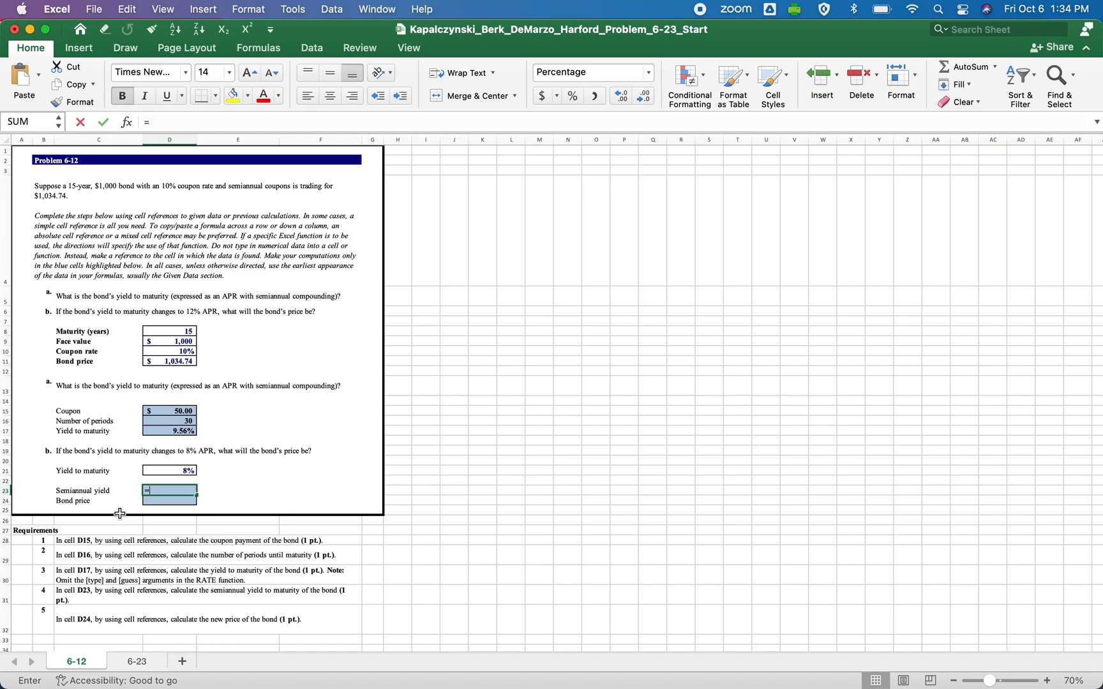
key("Up")
key("Up")
type("/2")
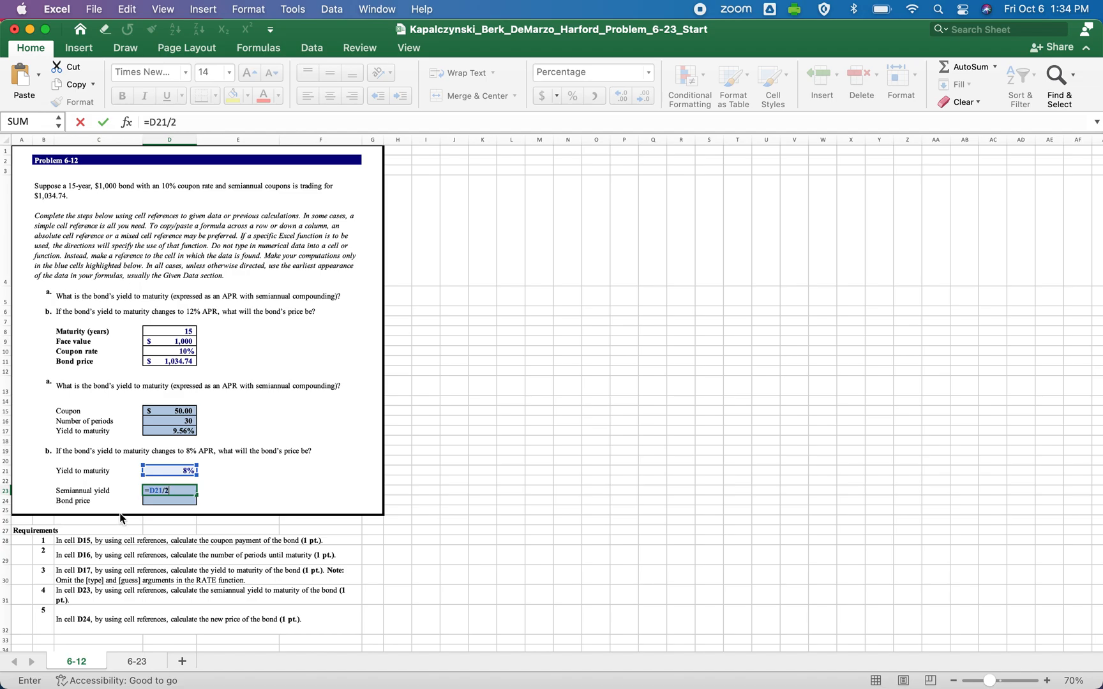
key("Return")
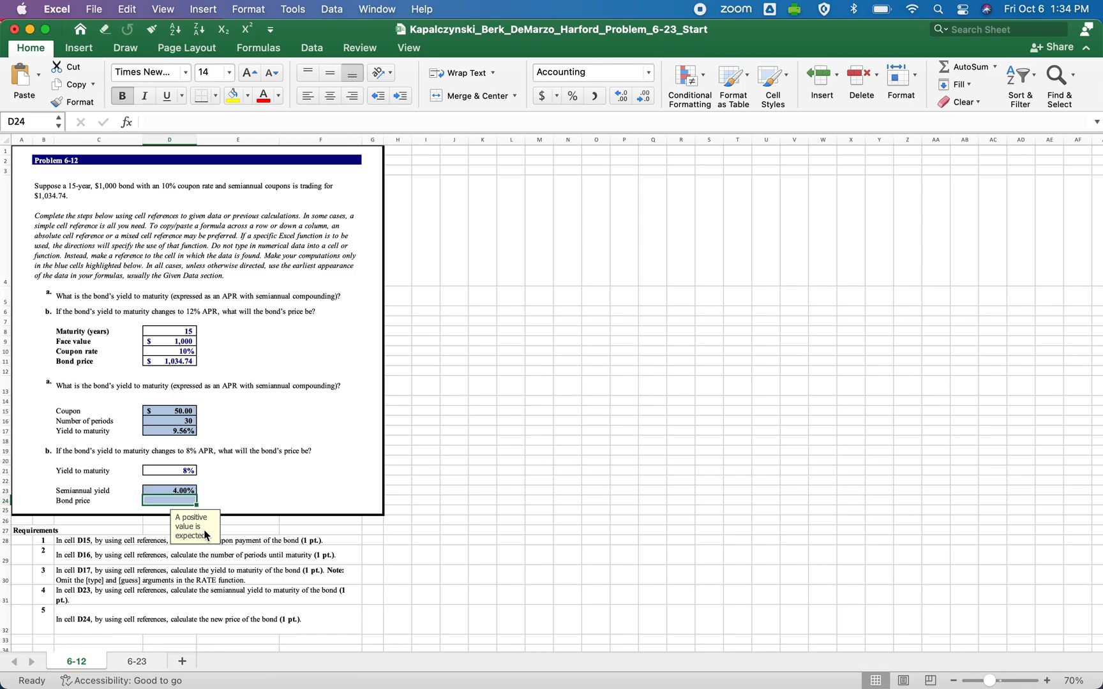
Calculate the new bond price in cell D24 with the formula =-PV(D23,D16,D15,D9,0).
type("=")
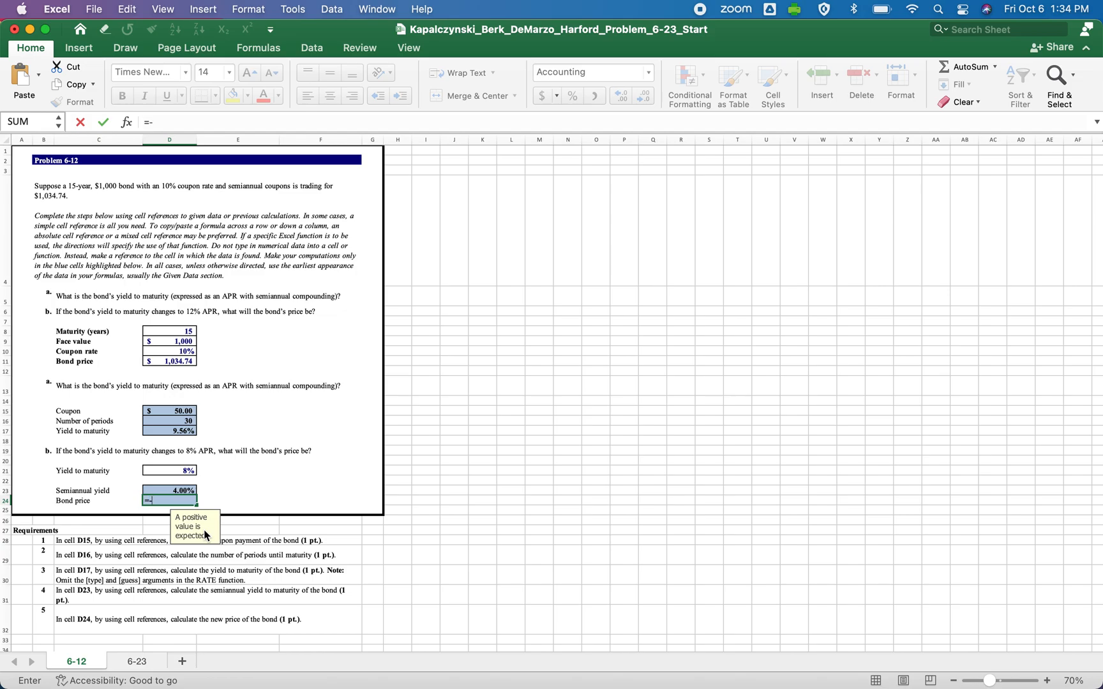
type("-pv")
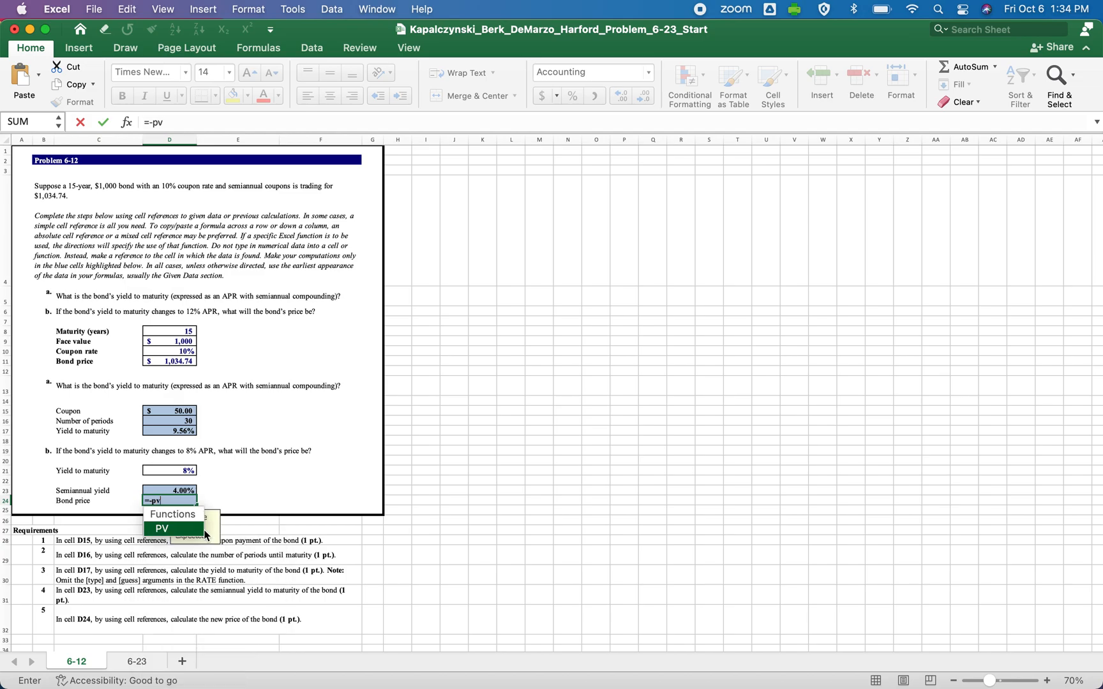
type("(")
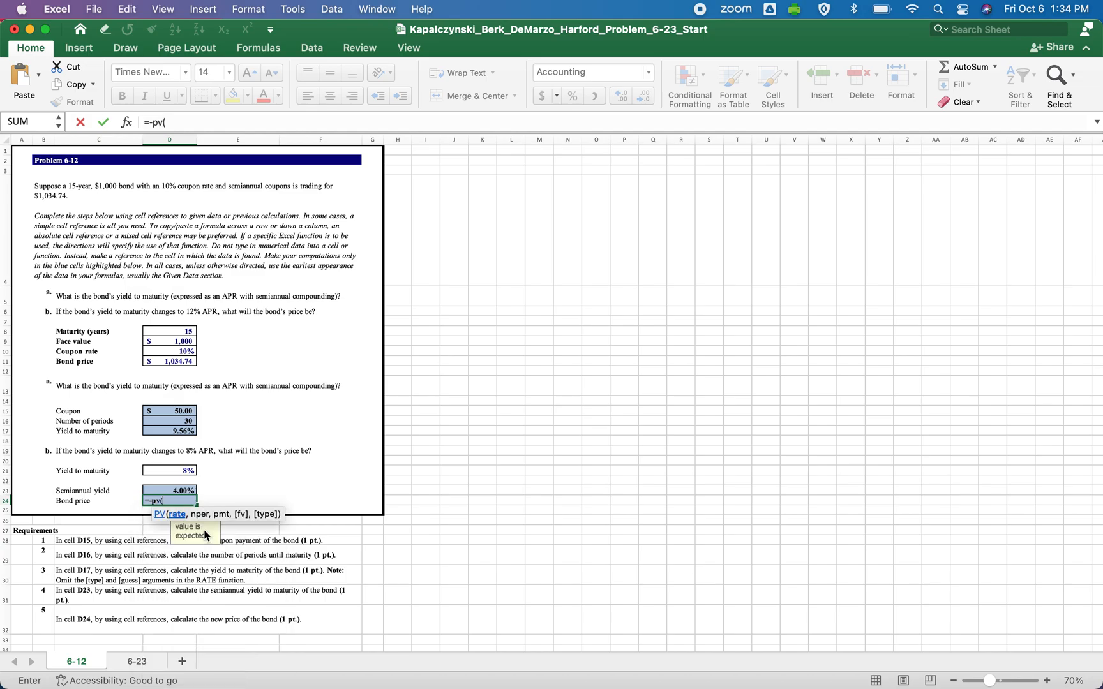
left_click(174, 491)
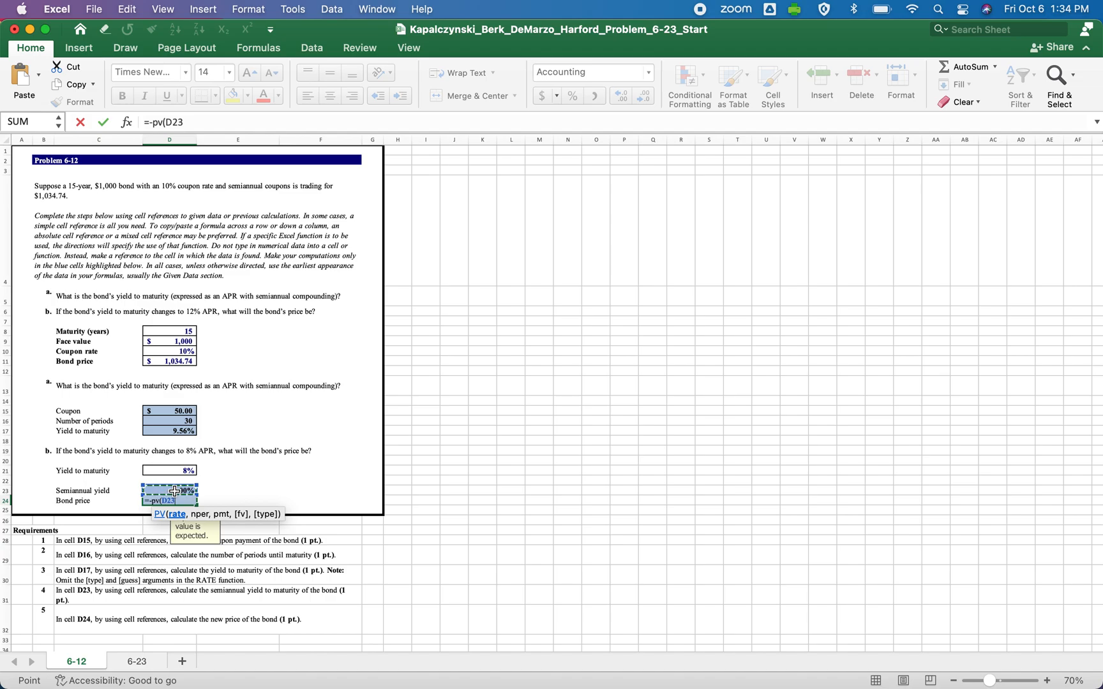
type(",")
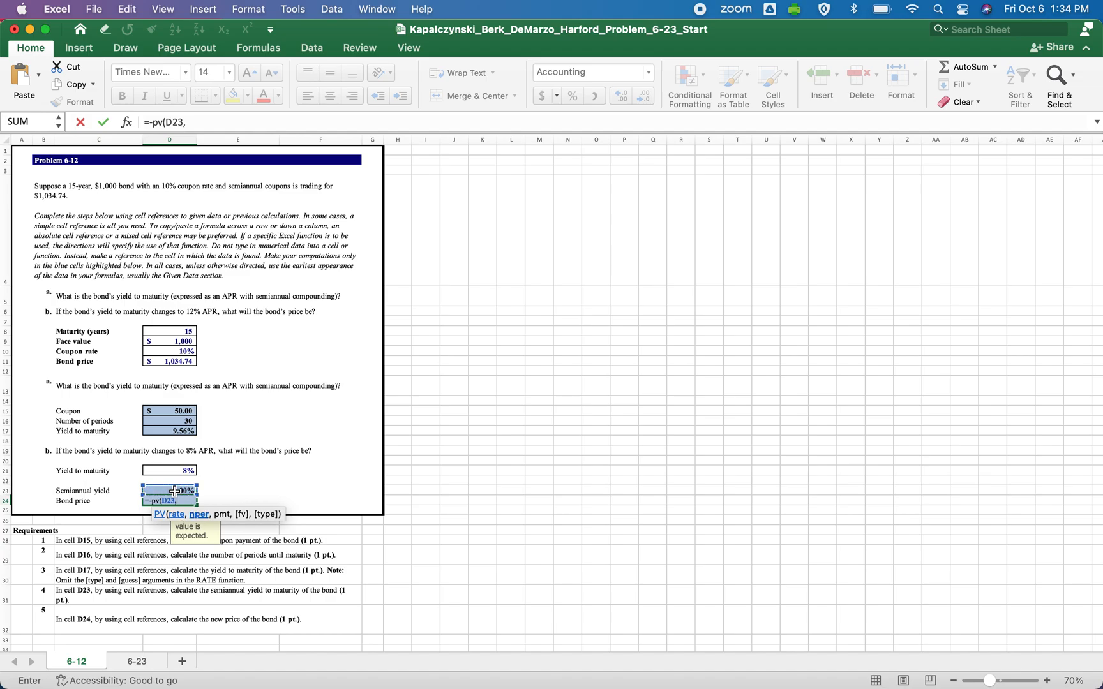
left_click(186, 421)
type(",")
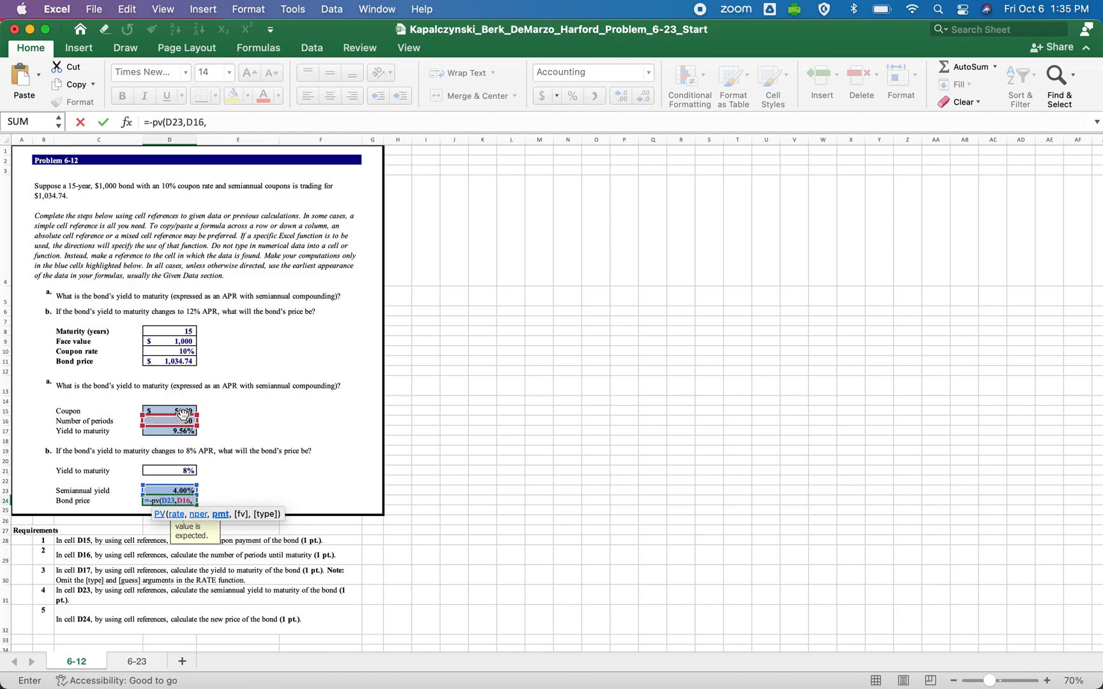
left_click(181, 411)
type(",")
left_click(182, 341)
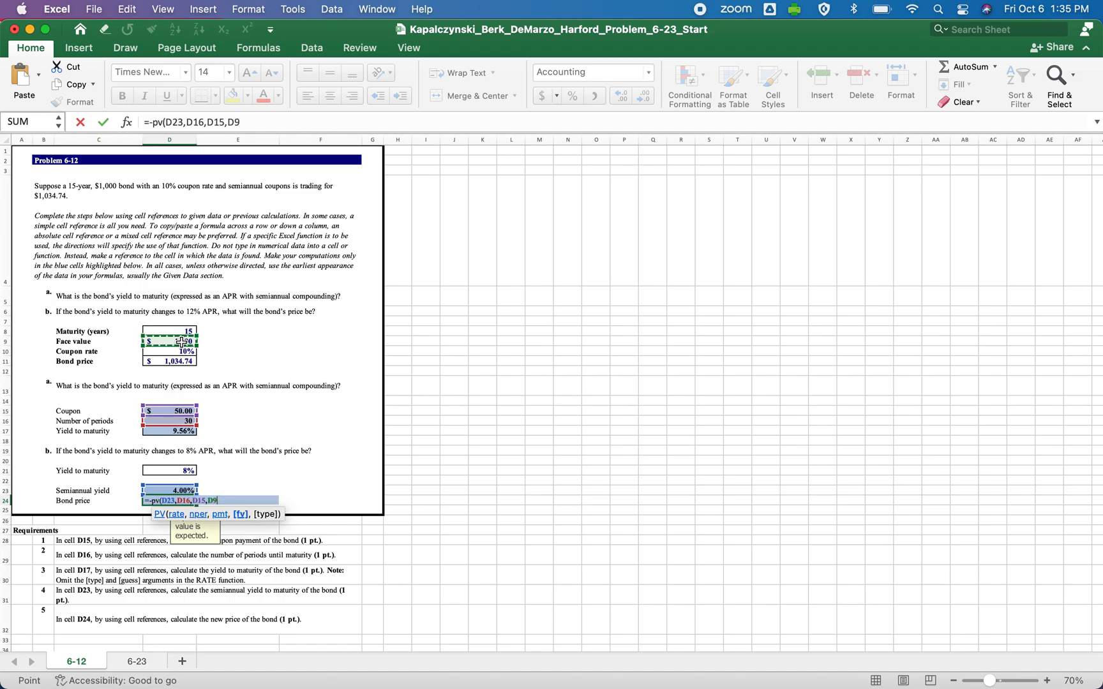
type("0")
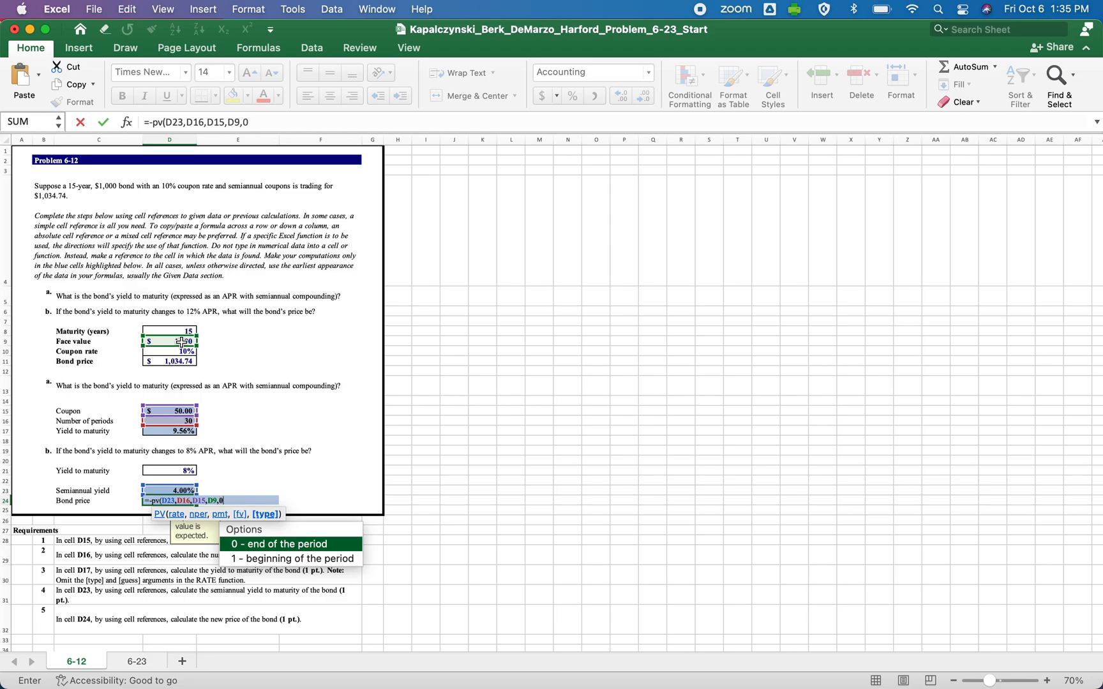
key("Down")
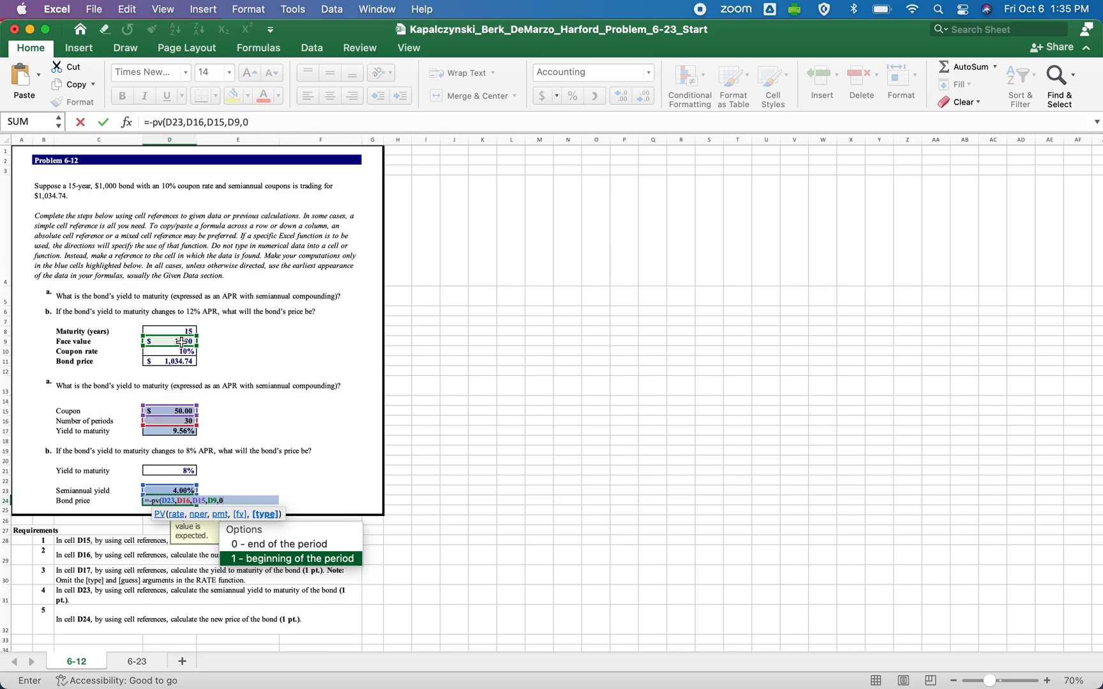
key("Up")
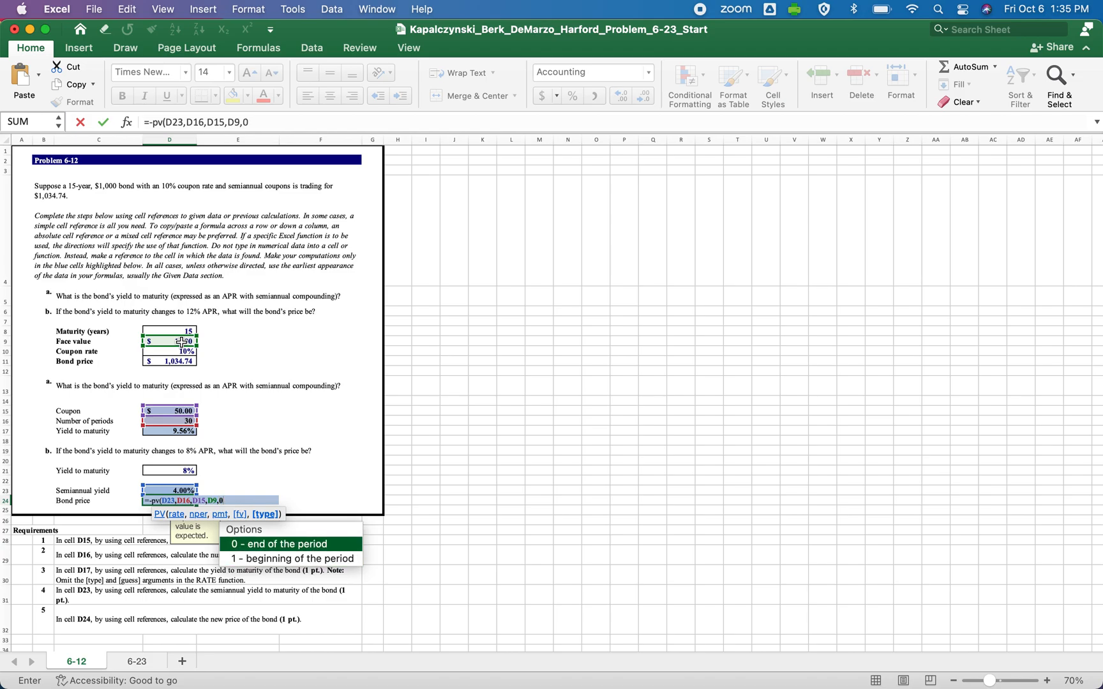
type(")")
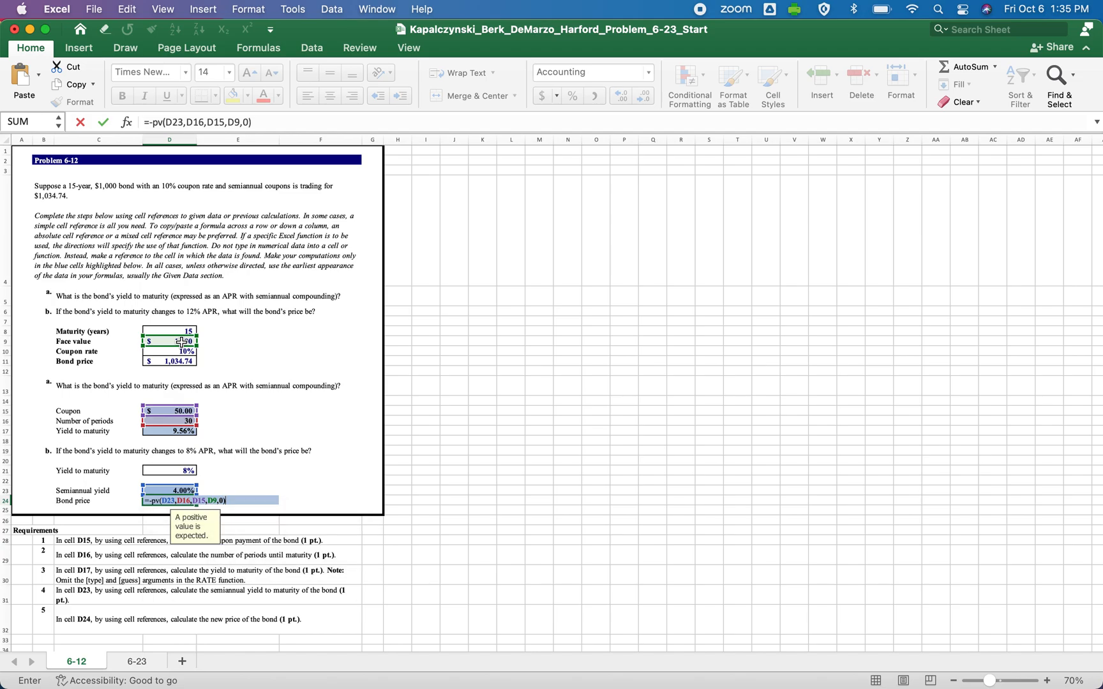
key("Return")
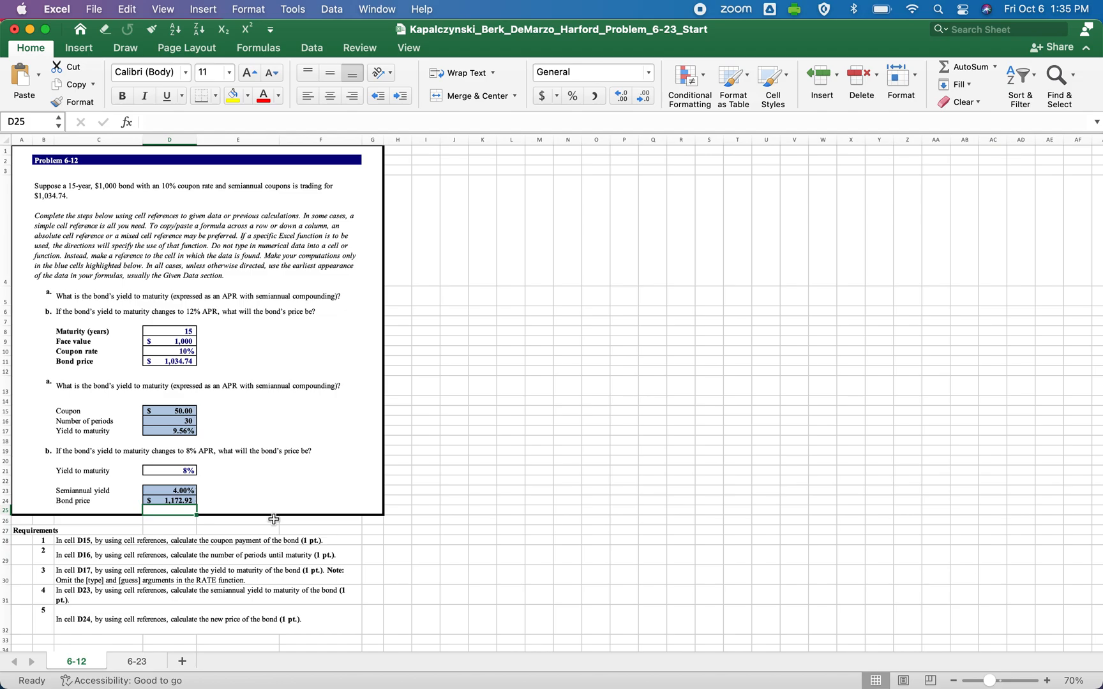
left_click(175, 500)
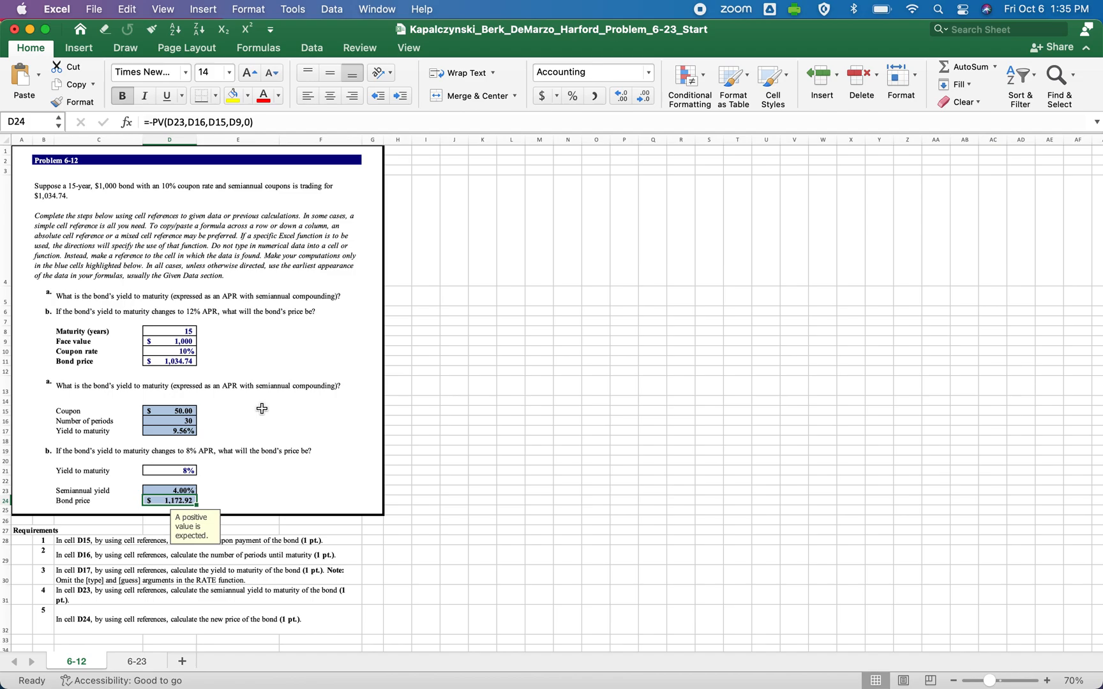
Compare the original bond price in D11 and yield to maturity in D17 with the changed yield in D21 and new price in D24.
left_click(135, 509)
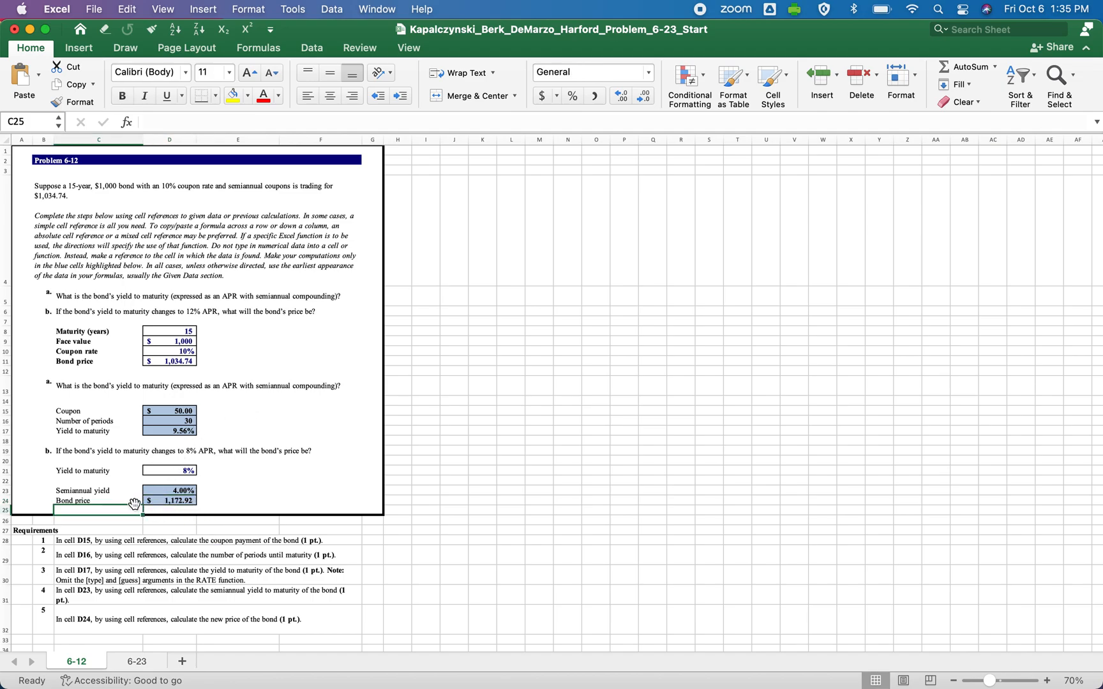
left_click(170, 361)
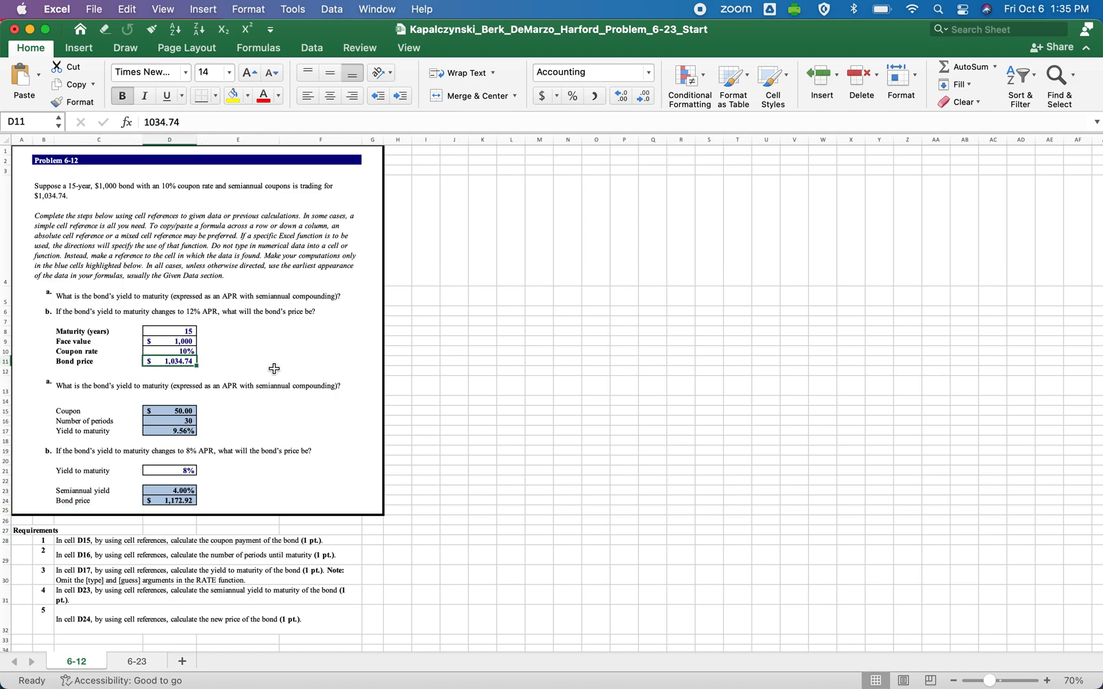
left_click(184, 502)
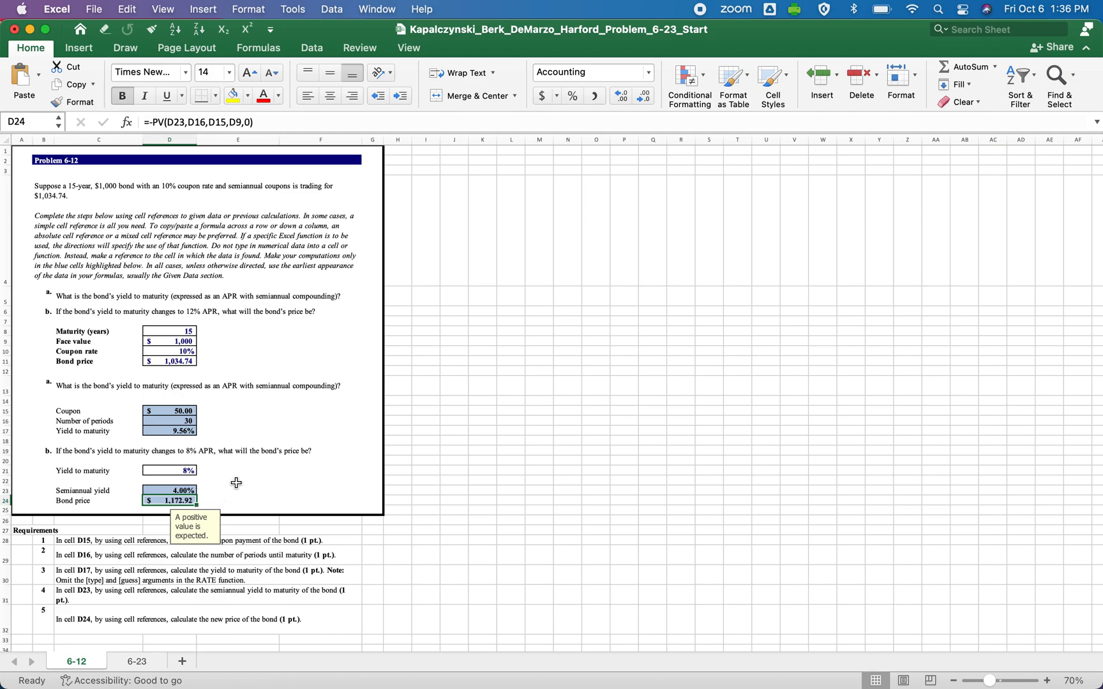
left_click(171, 429)
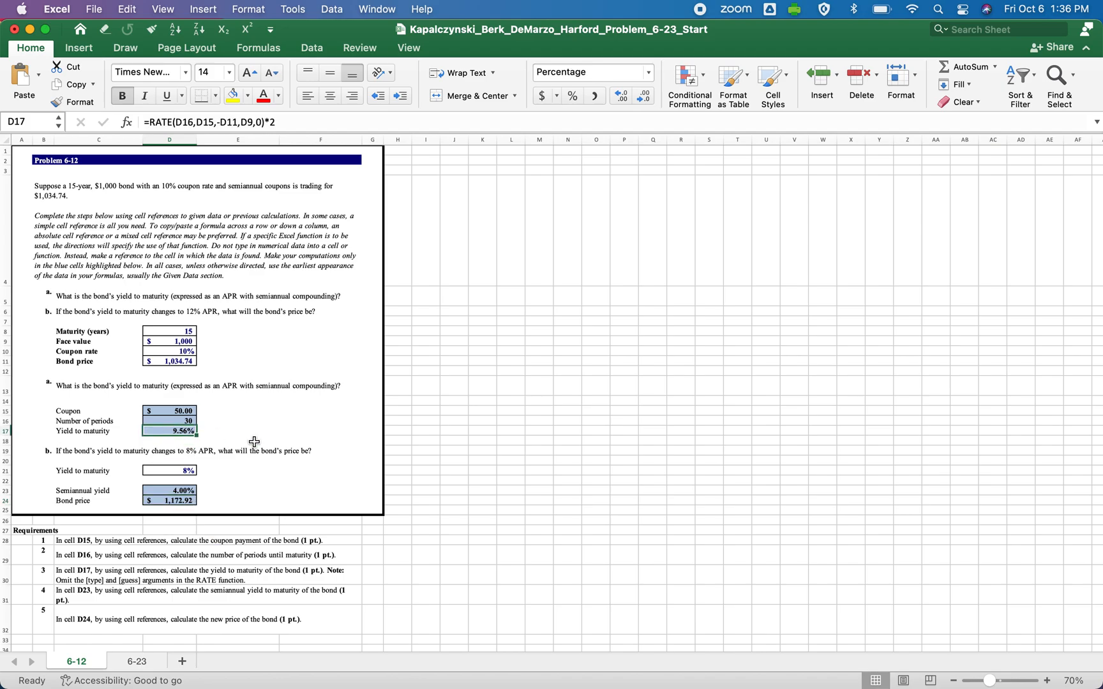
left_click(193, 471)
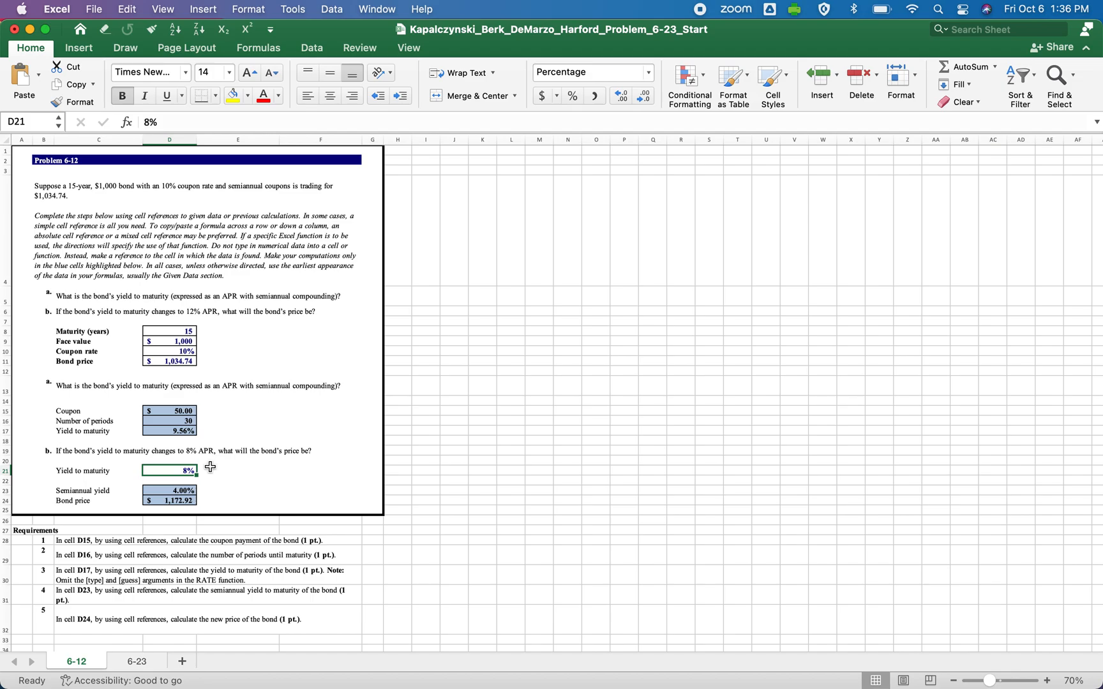
left_click(177, 501)
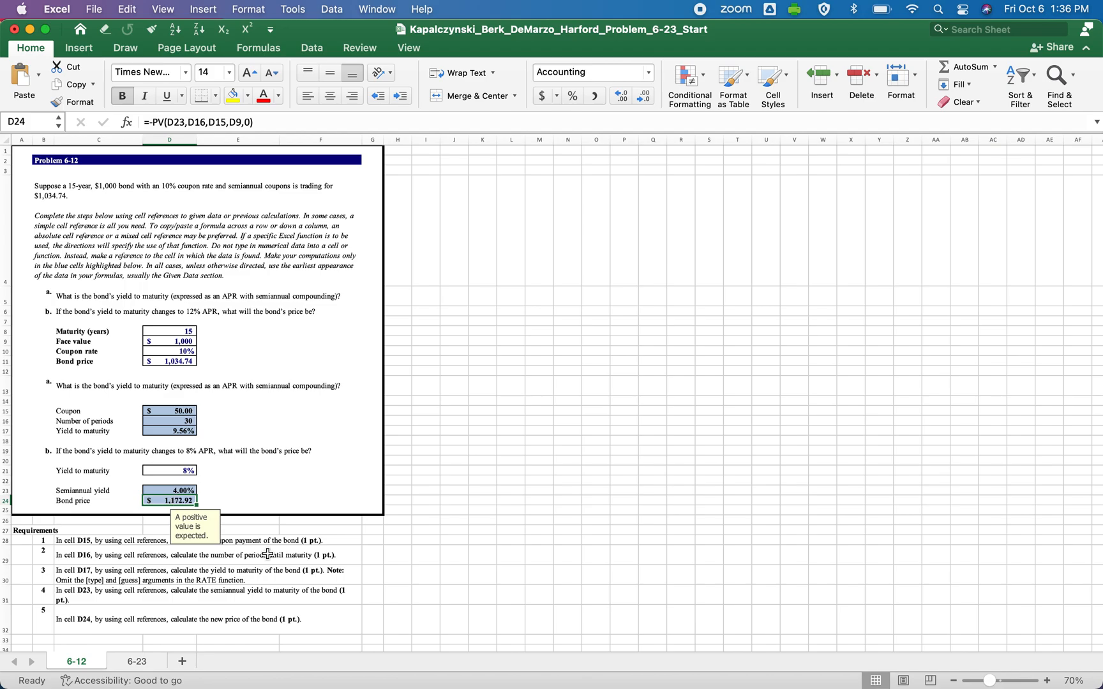